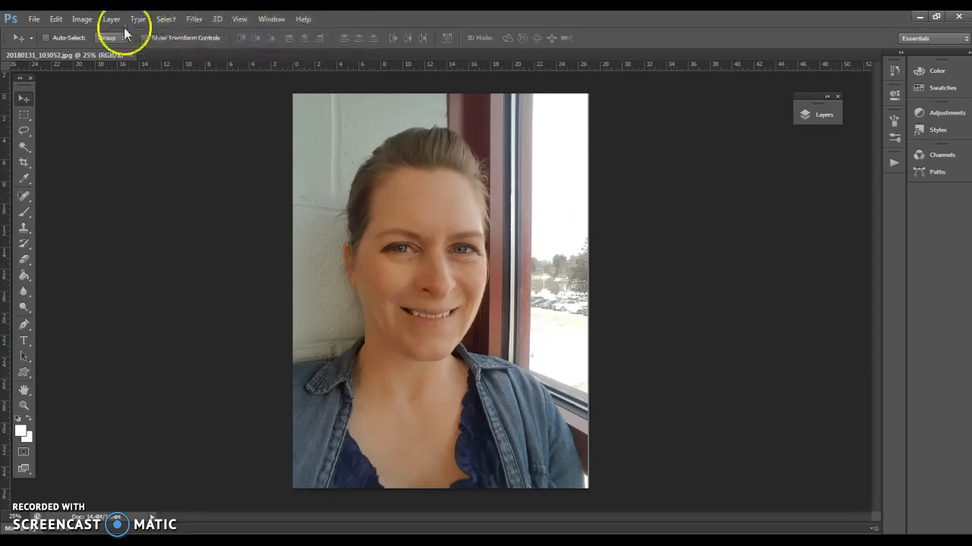
left_click(34, 20)
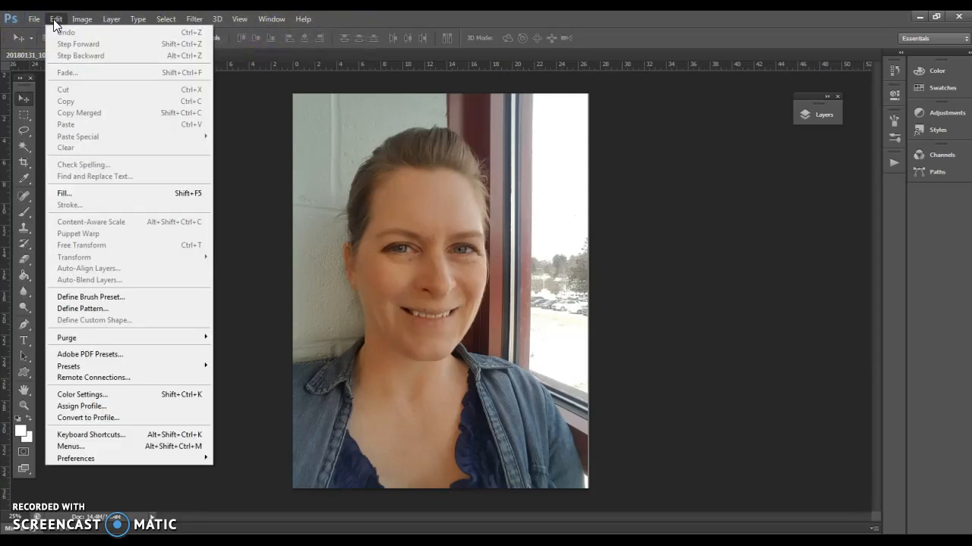
left_click(74, 21)
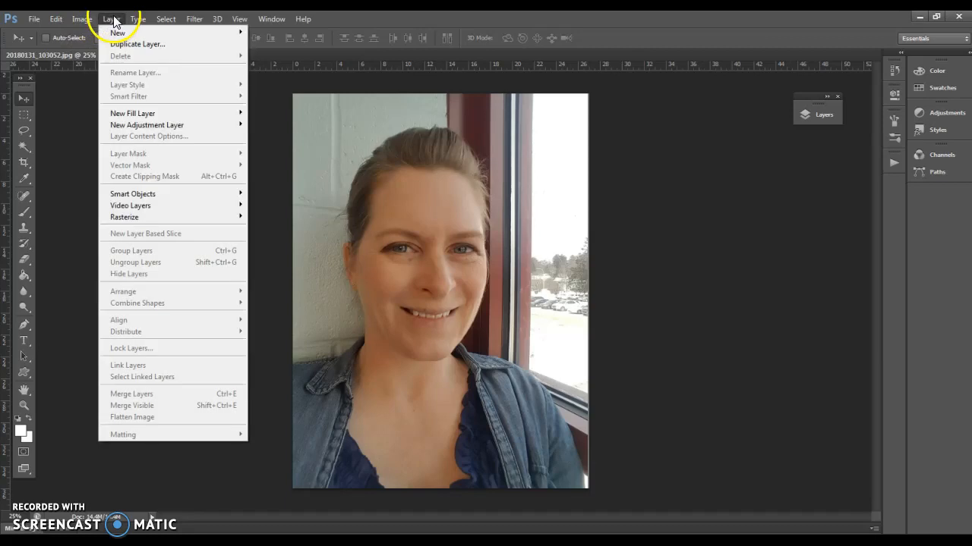
mouse_move(87, 20)
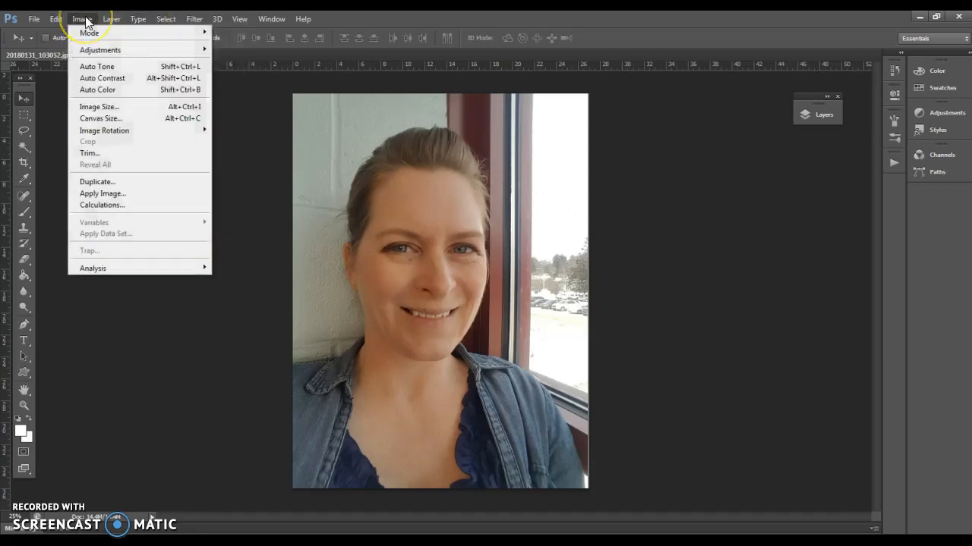
mouse_move(54, 23)
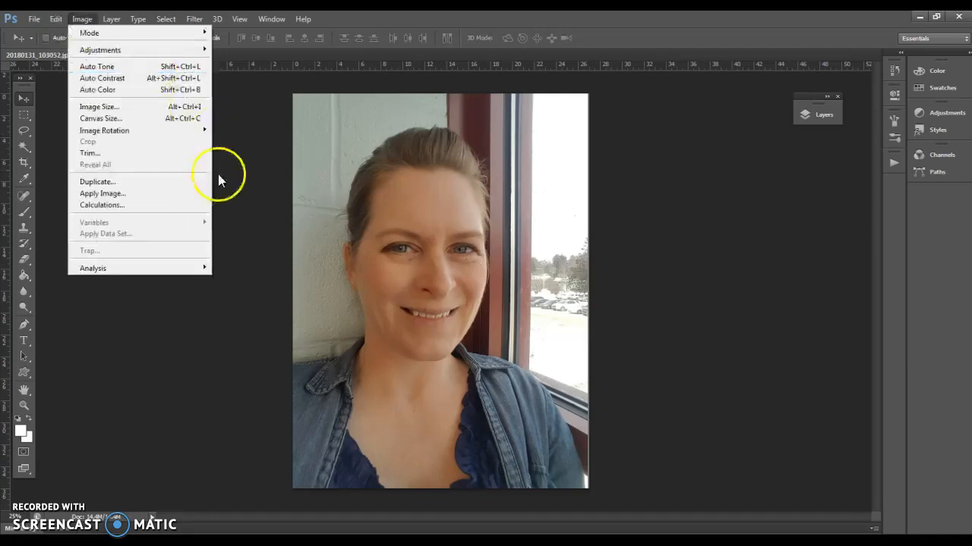
left_click(248, 222)
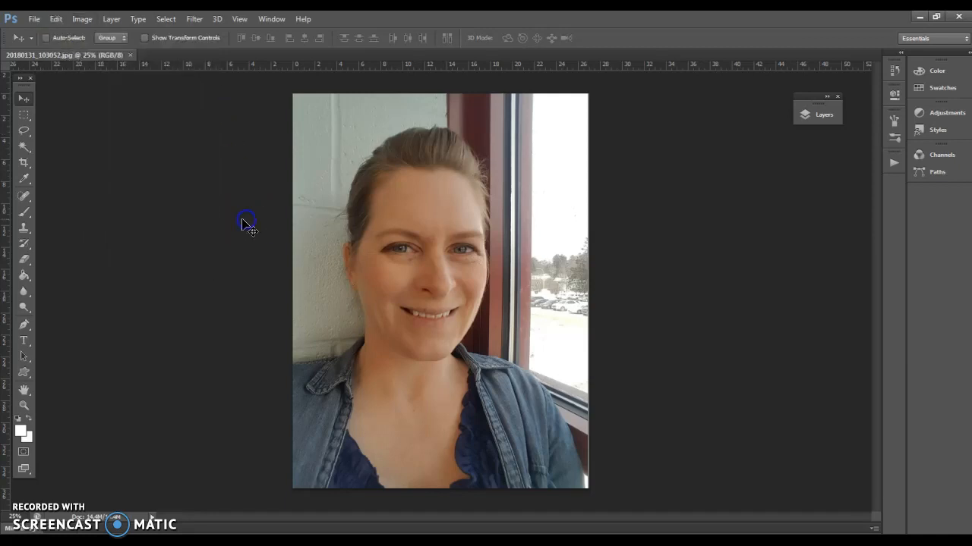
Try the toolbox in its two-column layout and return it to a single column
left_click(21, 79)
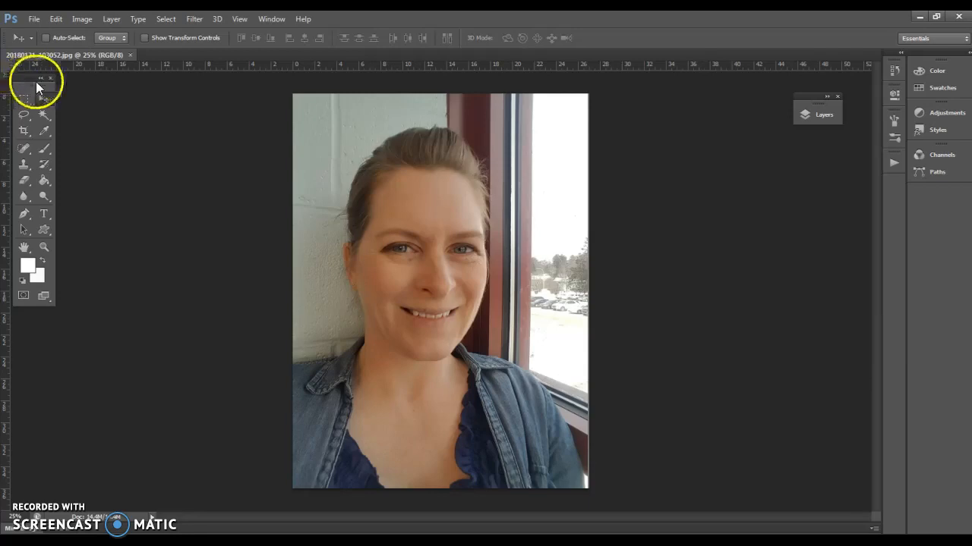
left_click(41, 80)
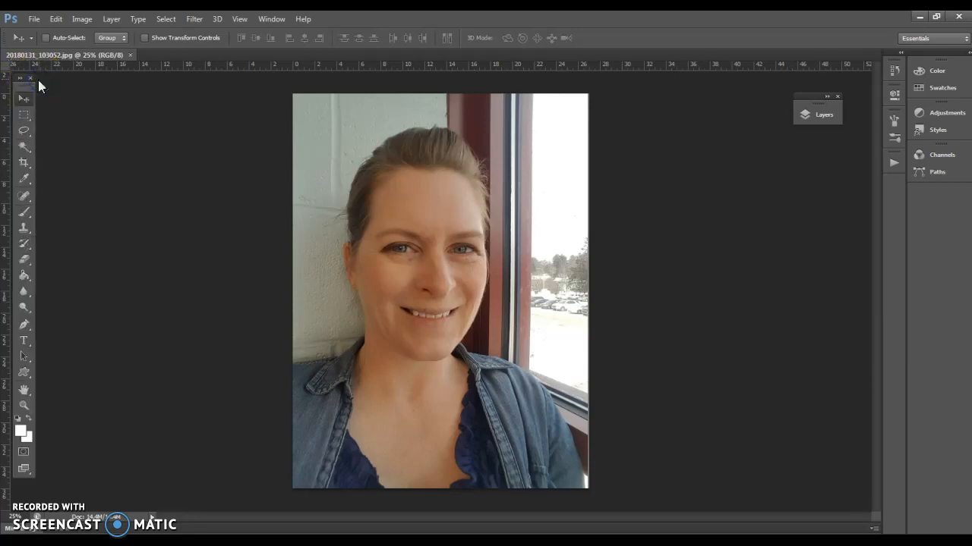
left_click(21, 79)
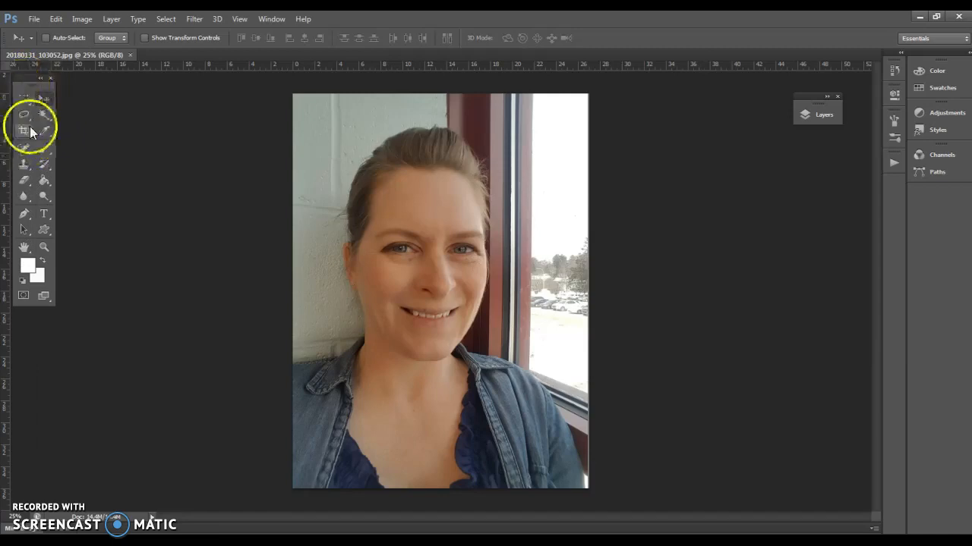
left_click(41, 78)
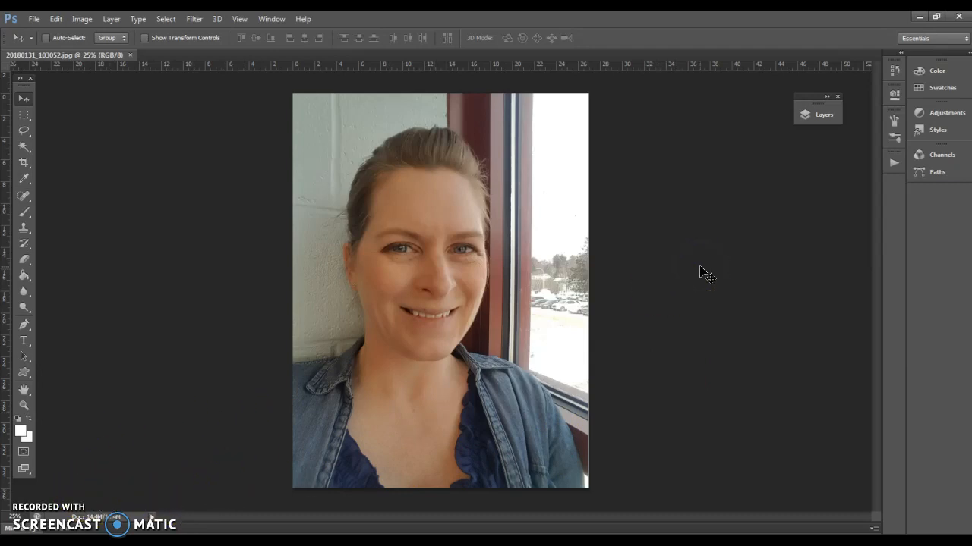
Start opening an image and browse the desktop, the computer's drives and the network drive S: for files
left_click(35, 18)
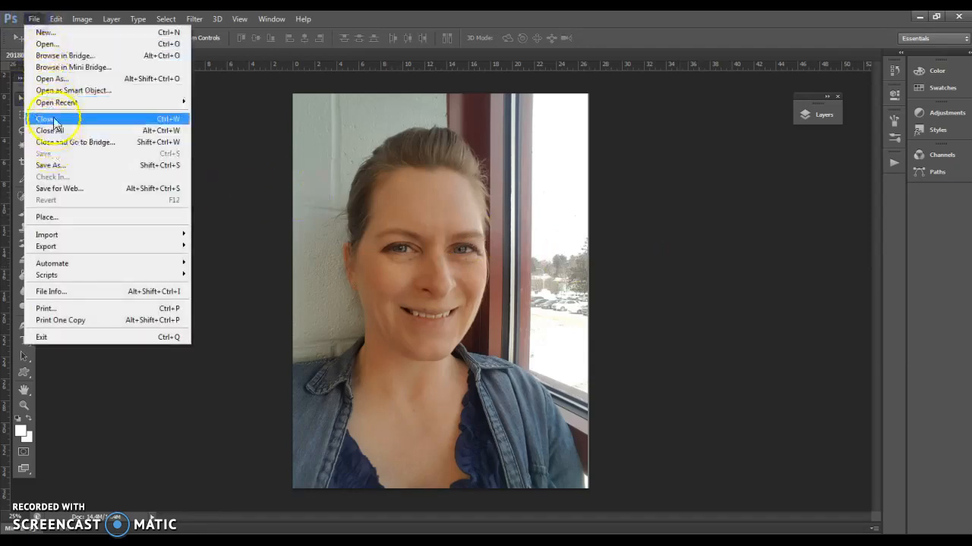
left_click(57, 46)
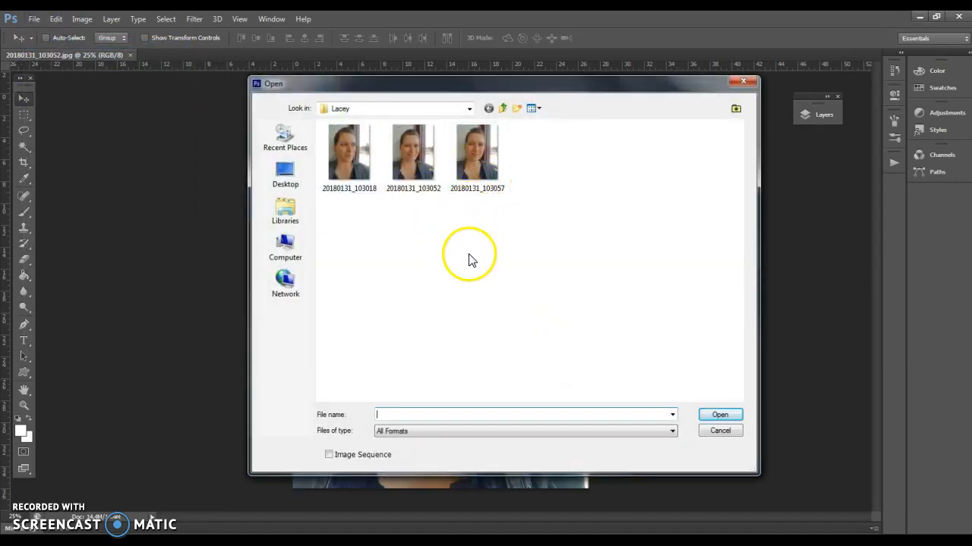
left_click(287, 180)
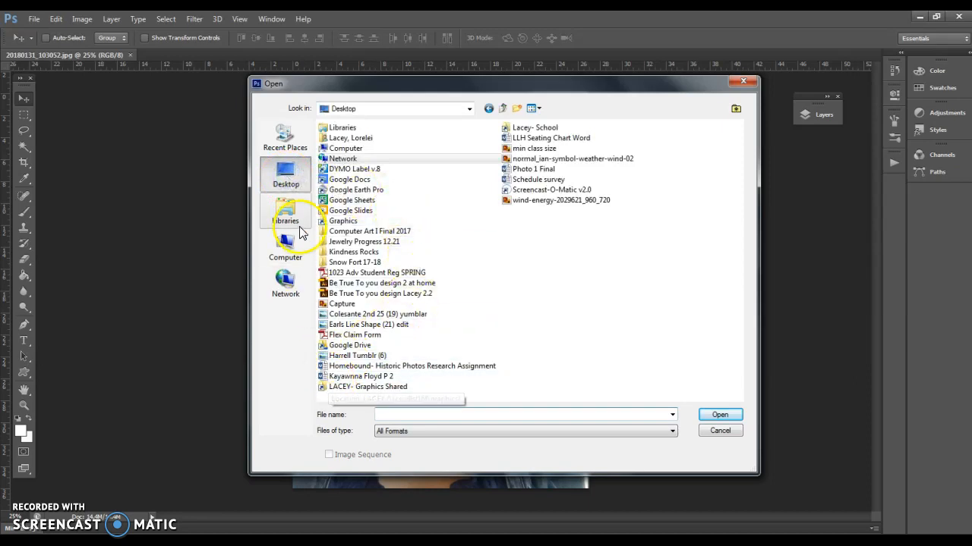
left_click(287, 252)
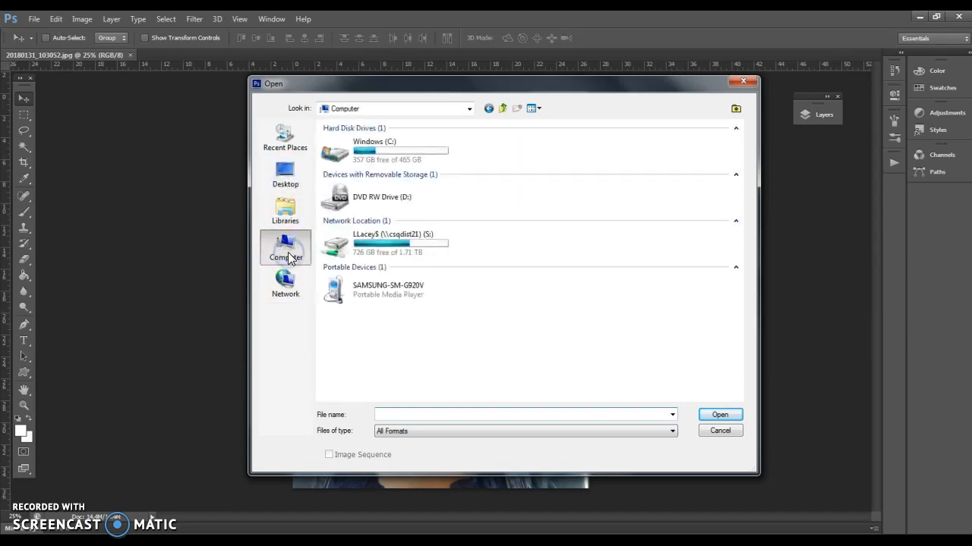
double_click(383, 255)
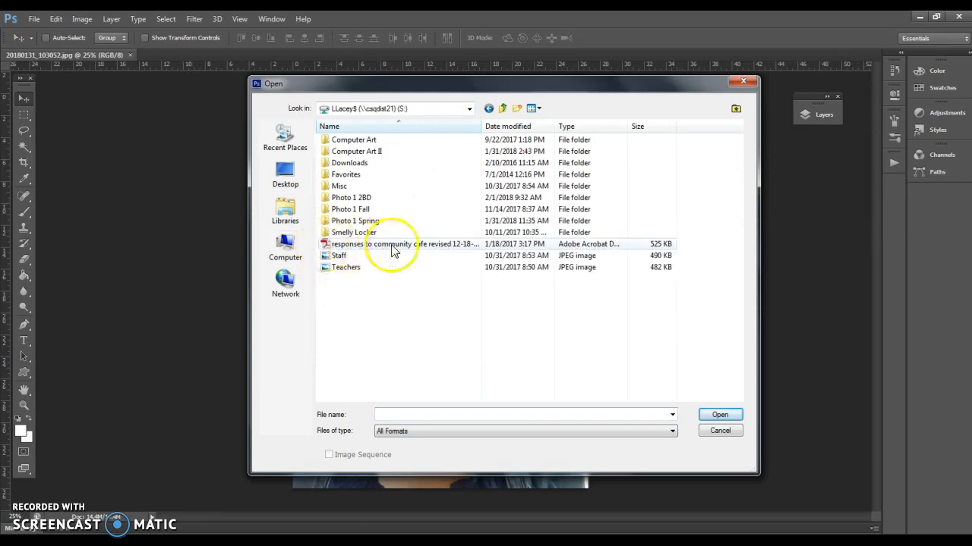
Browse from the desktop's Graphics shortcut through _4AC Comp II and 1. Intro to Photoshop to the teacher's photo folder in 2. Portraits in Class
left_click(285, 173)
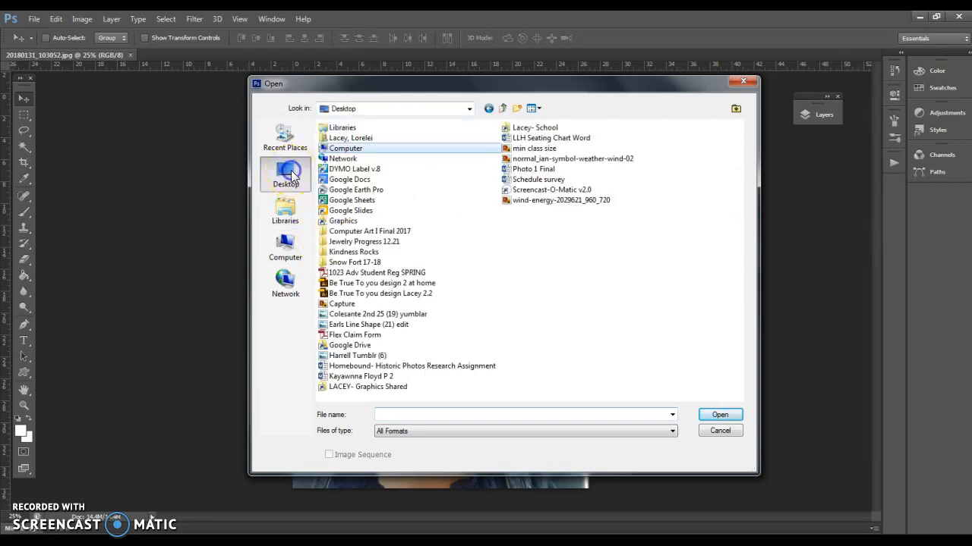
double_click(343, 222)
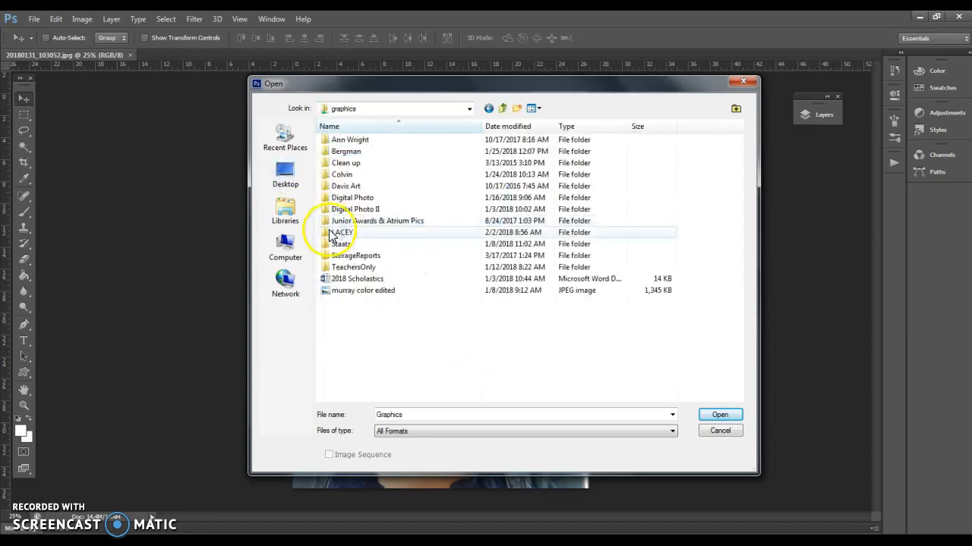
double_click(341, 236)
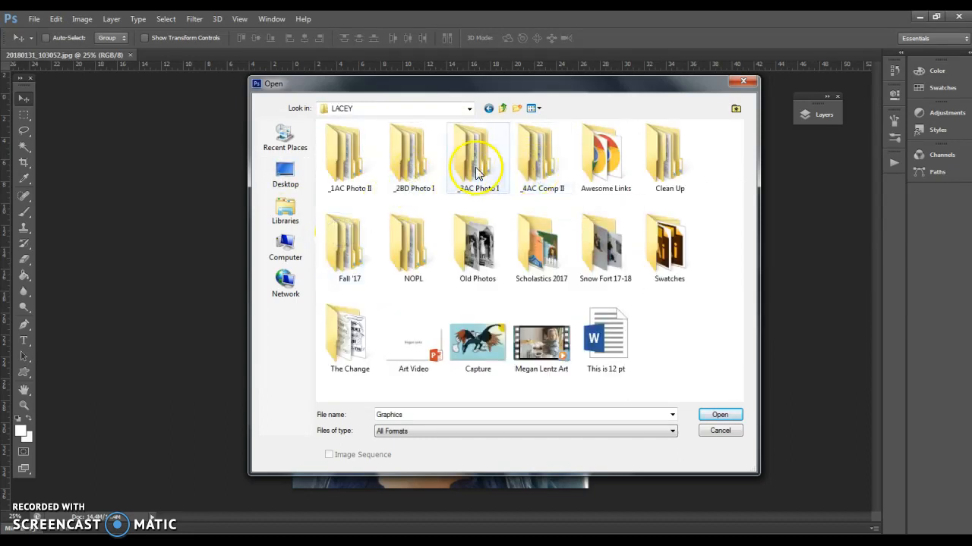
double_click(545, 162)
double_click(381, 141)
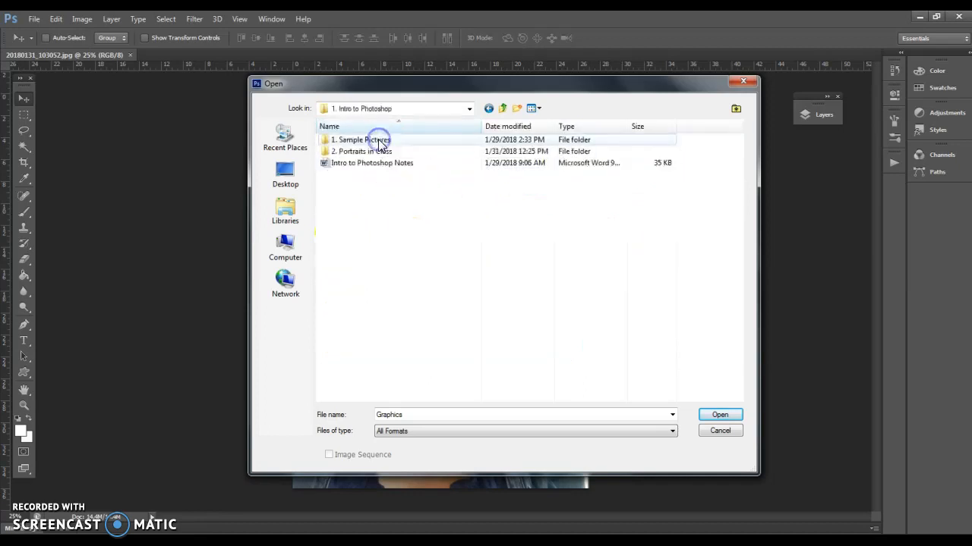
double_click(378, 141)
left_click(501, 109)
double_click(353, 152)
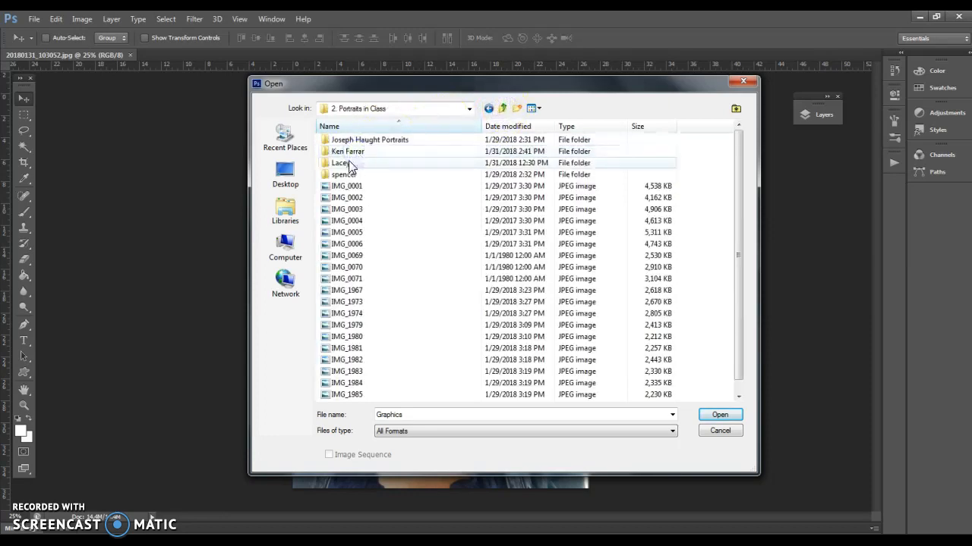
double_click(348, 162)
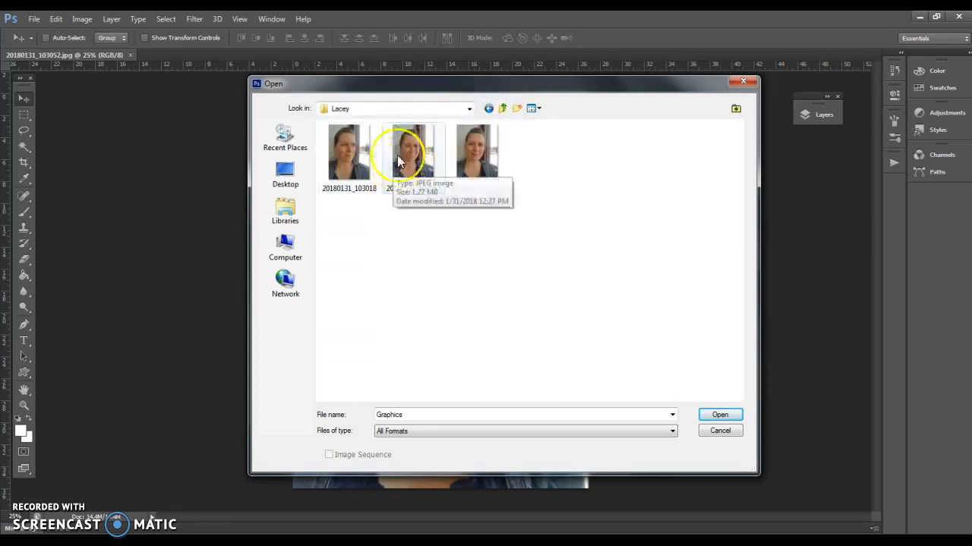
Try to open a file from the teacher's portrait folder and cancel the Open dialog
left_click(717, 417)
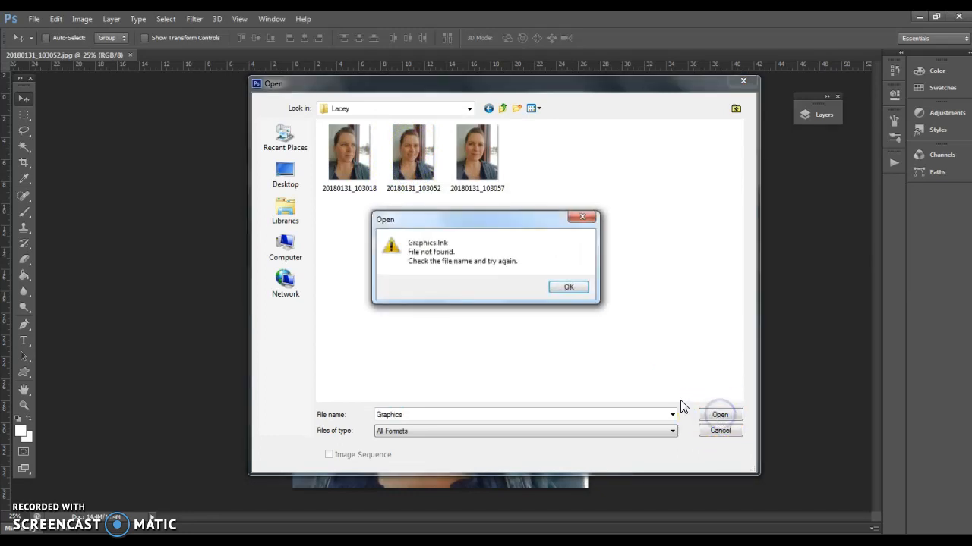
left_click(566, 289)
left_click(720, 430)
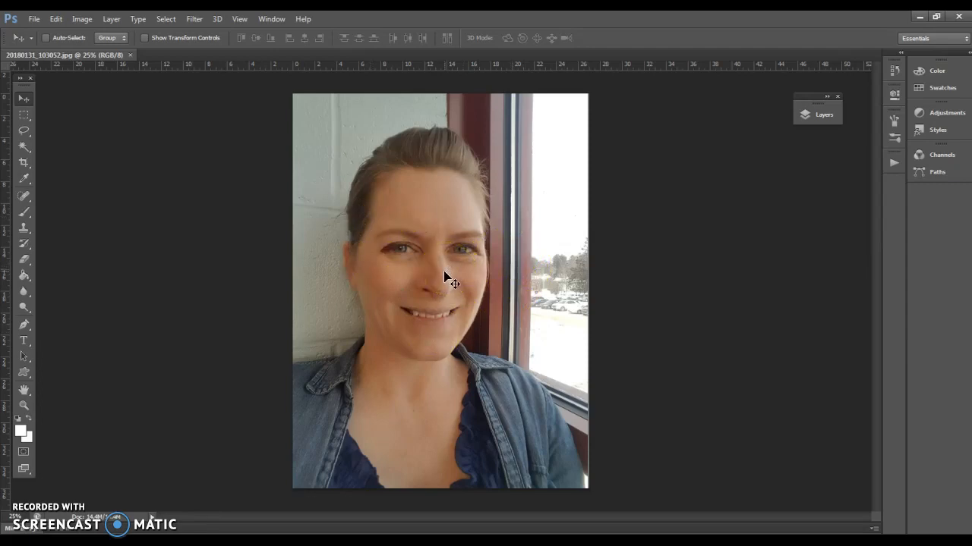
Draw a rectangular marquee selection around the woman's face, from near the top of her hair to her chin
left_click(22, 118)
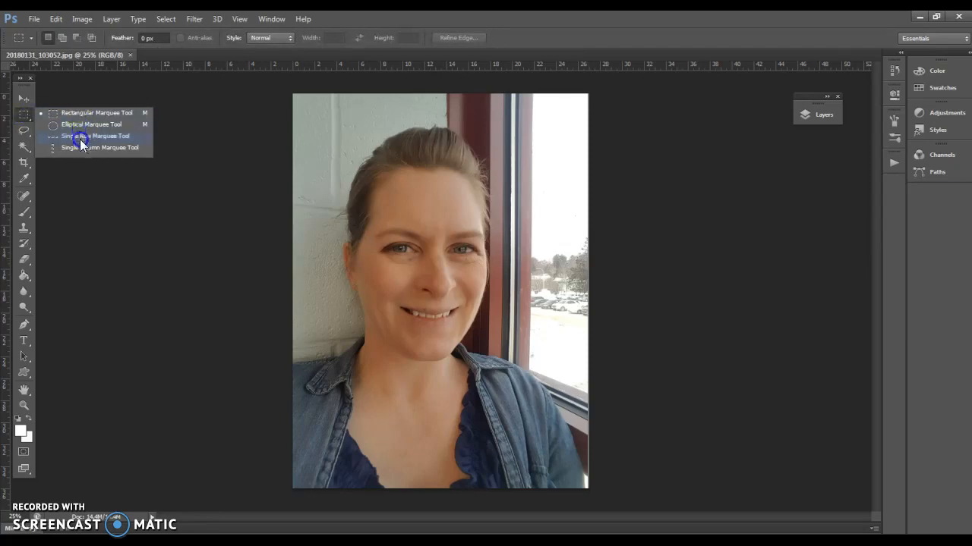
left_click(90, 113)
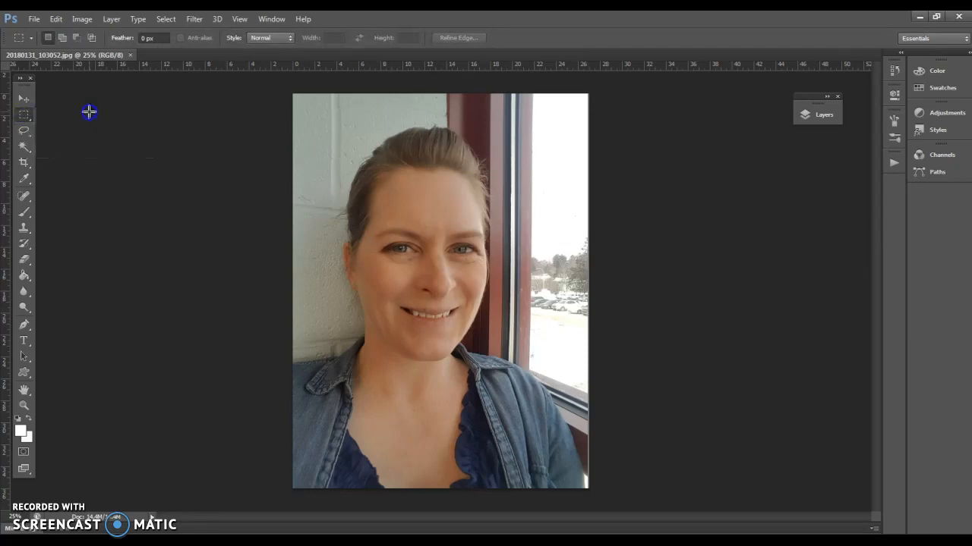
left_click_drag(329, 142, 483, 345)
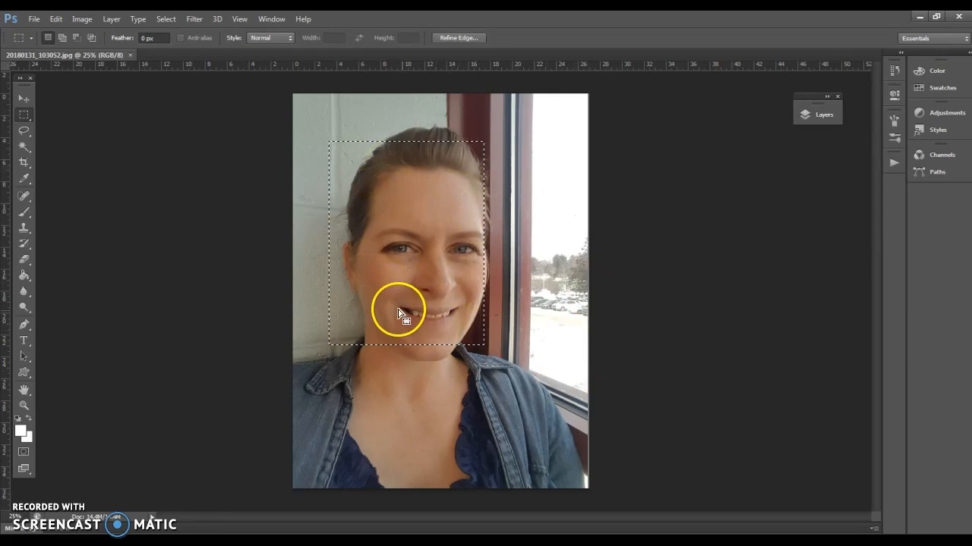
Try a Hue/Saturation adjustment with Hue -83 on the selected face rectangle, and cancel it
left_click(81, 19)
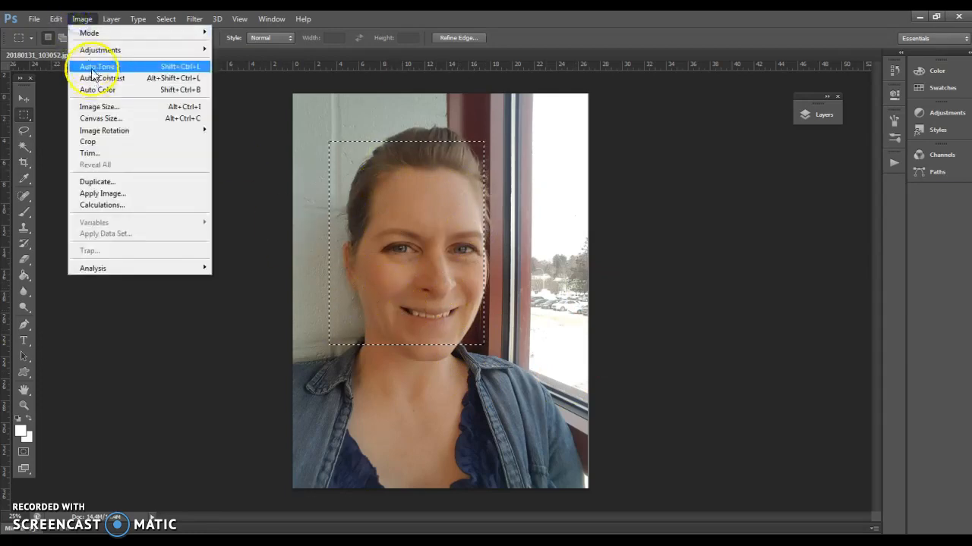
mouse_move(89, 50)
left_click(257, 114)
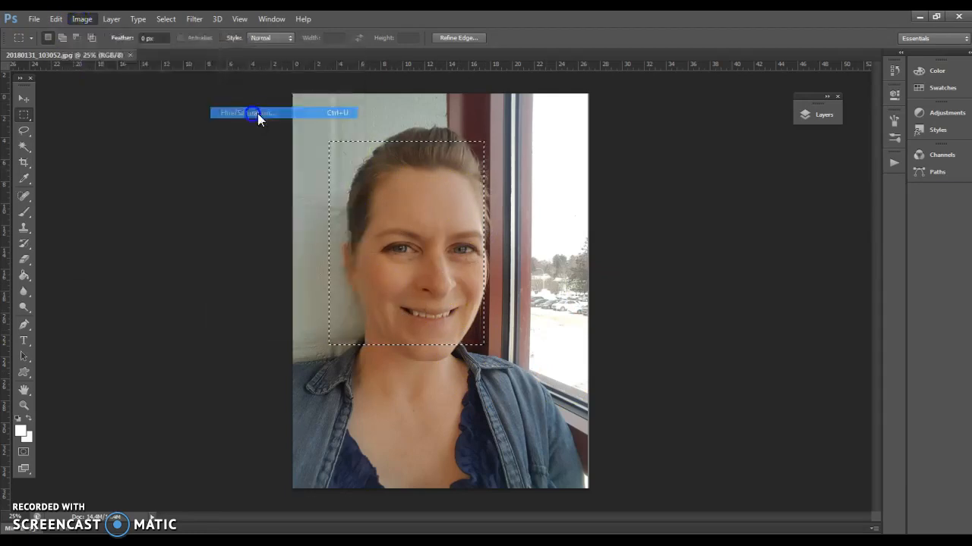
left_click_drag(503, 124, 759, 157)
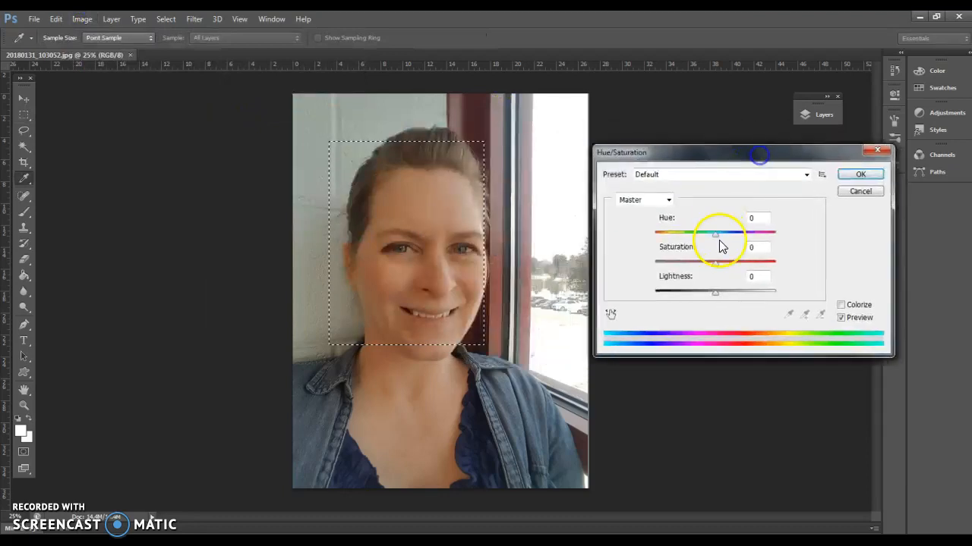
left_click_drag(723, 235, 681, 239)
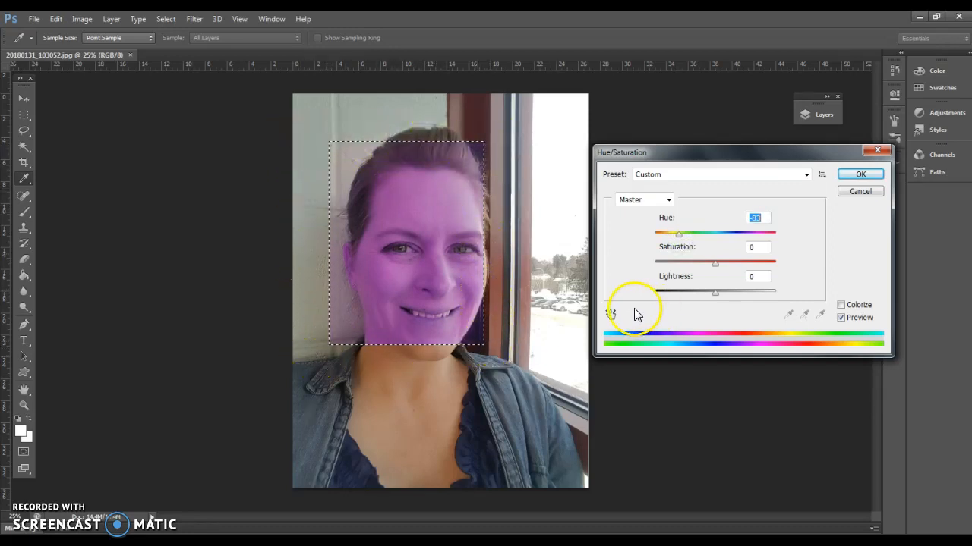
left_click(865, 193)
Invert the selection so it covers everything outside the face rectangle
key("m")
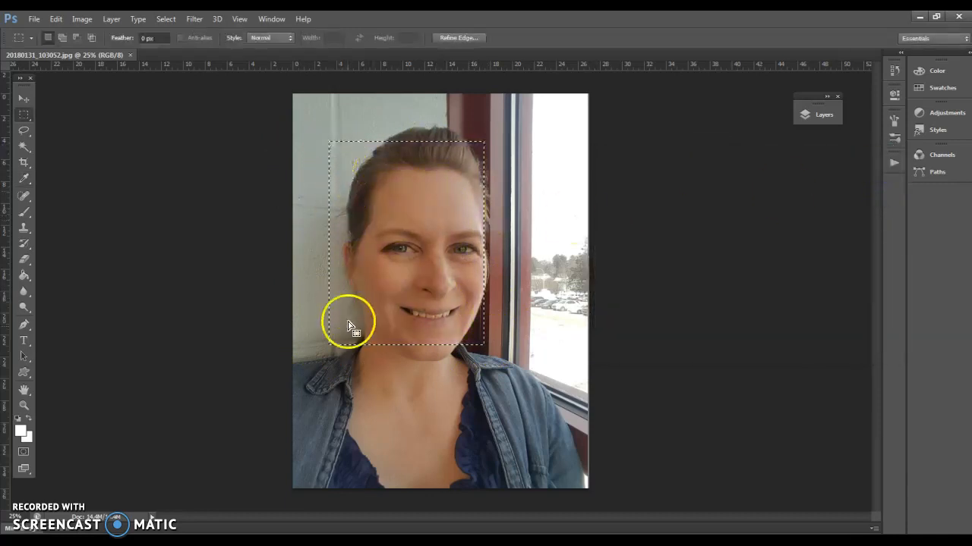
left_click(166, 19)
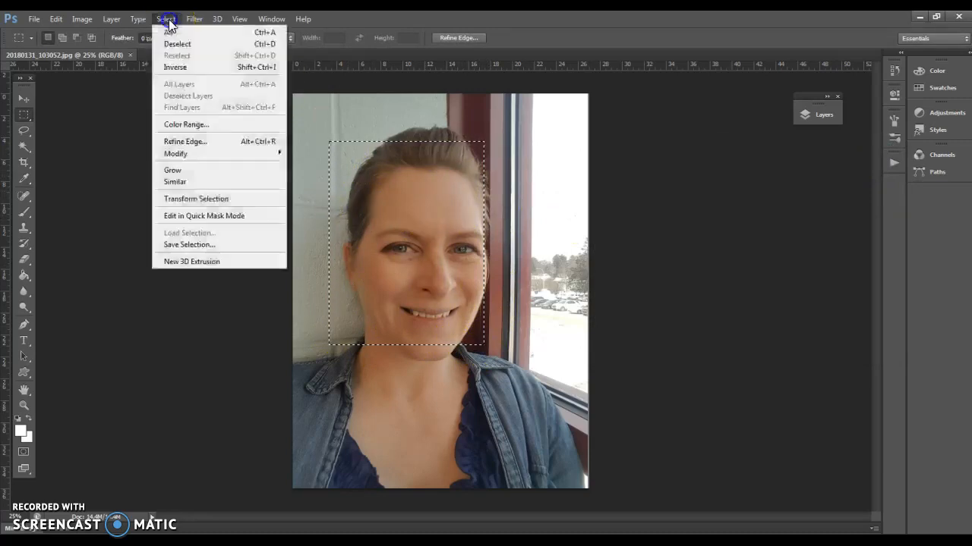
left_click(176, 67)
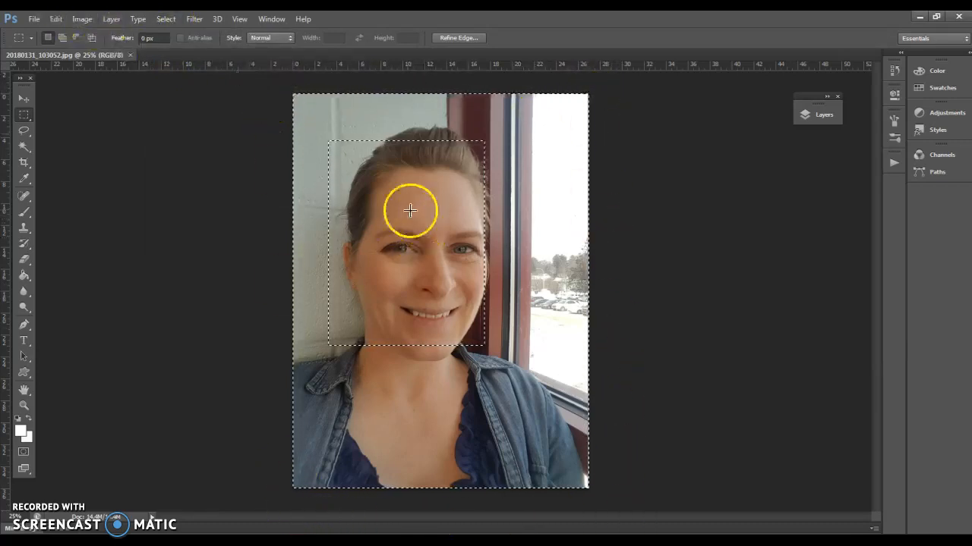
Try a Hue/Saturation hue shift on the area outside the face rectangle, and cancel it
left_click(82, 18)
mouse_move(98, 49)
left_click(222, 114)
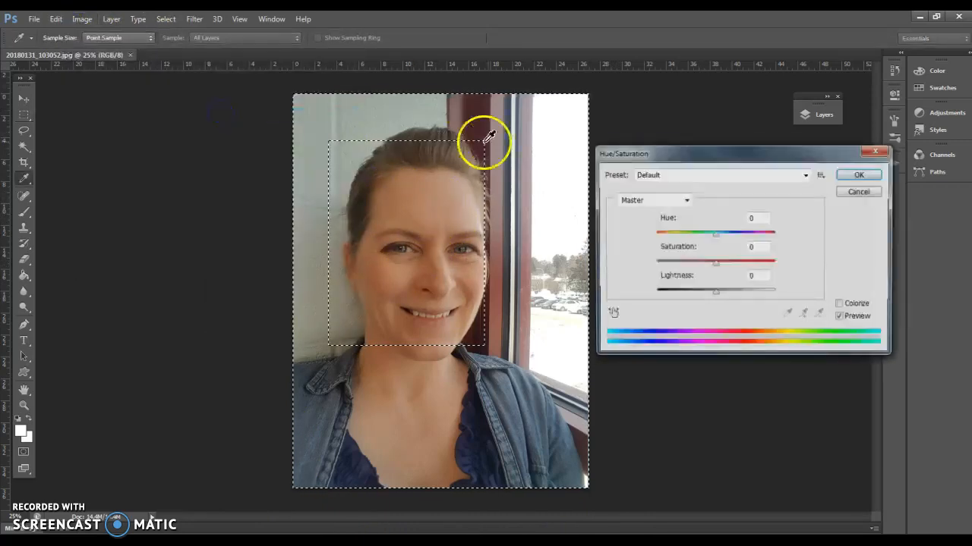
mouse_move(714, 240)
left_mouse_down()
mouse_move(651, 243)
mouse_move(769, 243)
mouse_move(715, 242)
left_mouse_up()
left_click(857, 193)
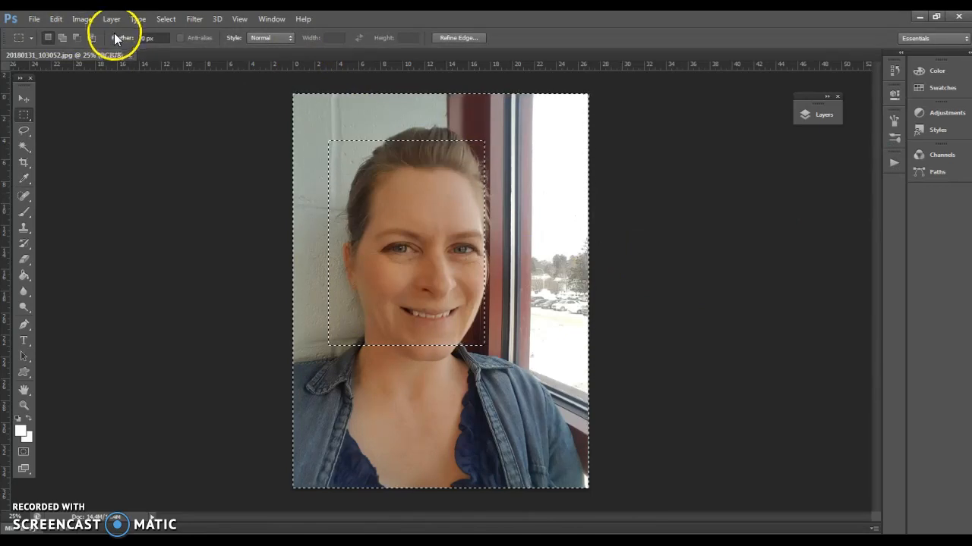
left_click(151, 38)
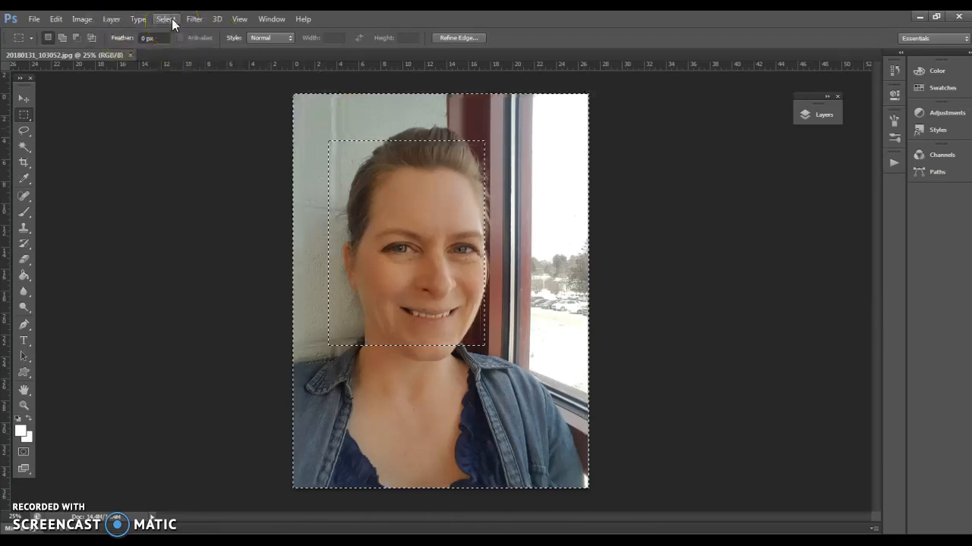
Deselect the inverted area, and try rectangular marquee selections around the woman's face, clearing each one
left_click(165, 19)
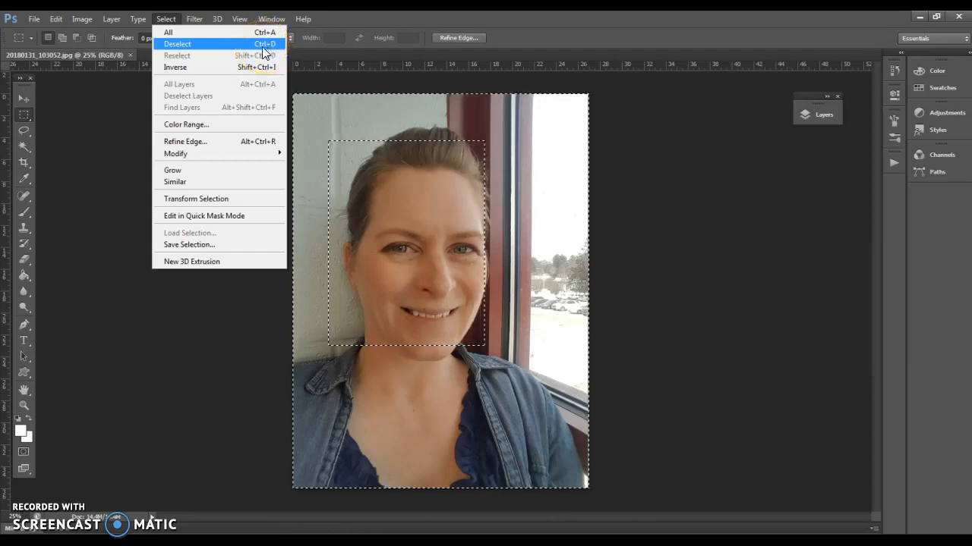
left_click(127, 162)
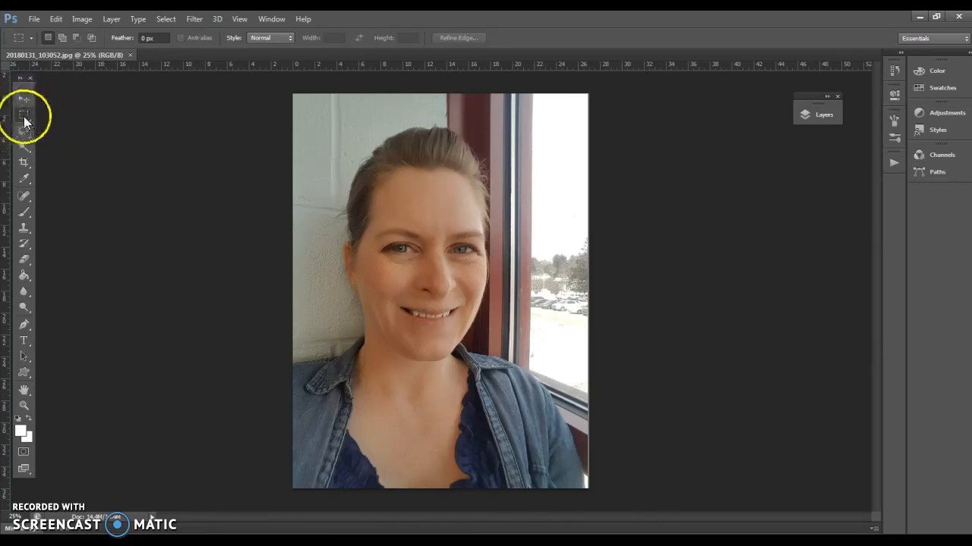
left_click_drag(349, 146, 525, 339)
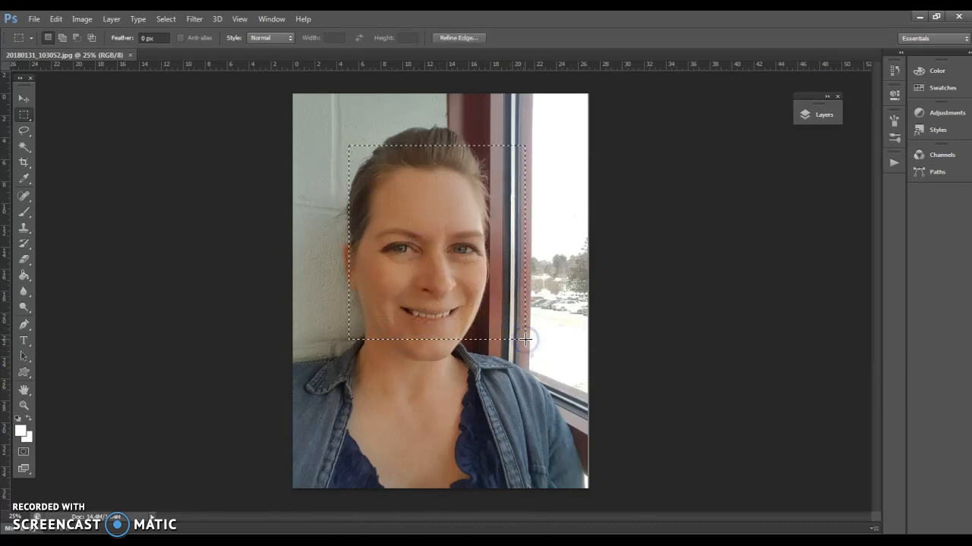
left_click(555, 346)
left_click_drag(341, 137, 531, 275)
left_click(521, 283)
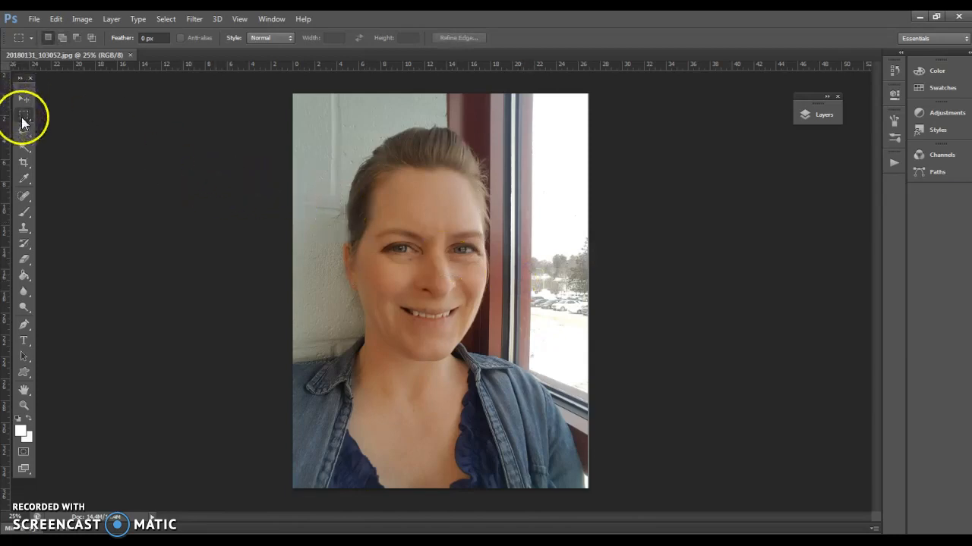
Try an Elliptical Marquee selection across the woman's face, and clear it
left_click_drag(21, 120, 77, 117)
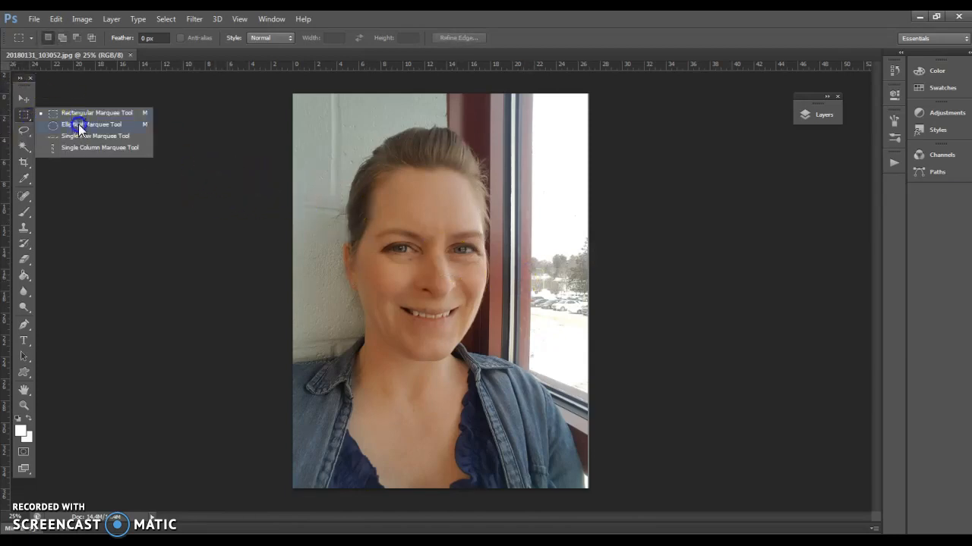
left_click(78, 123)
left_click_drag(330, 156, 544, 266)
left_click(545, 273)
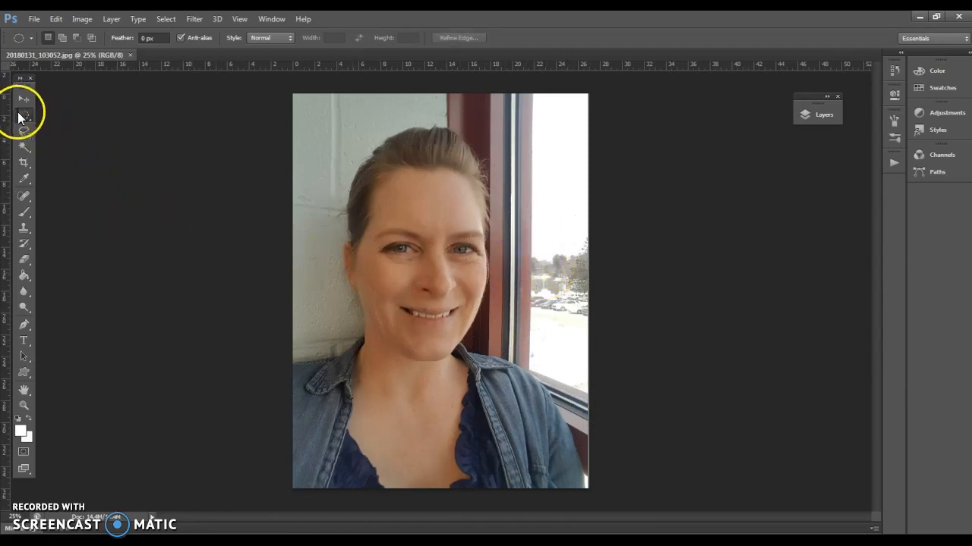
Try a freehand Lasso selection loosely around the woman's head and neck, and clear it
left_click_drag(18, 134, 70, 139)
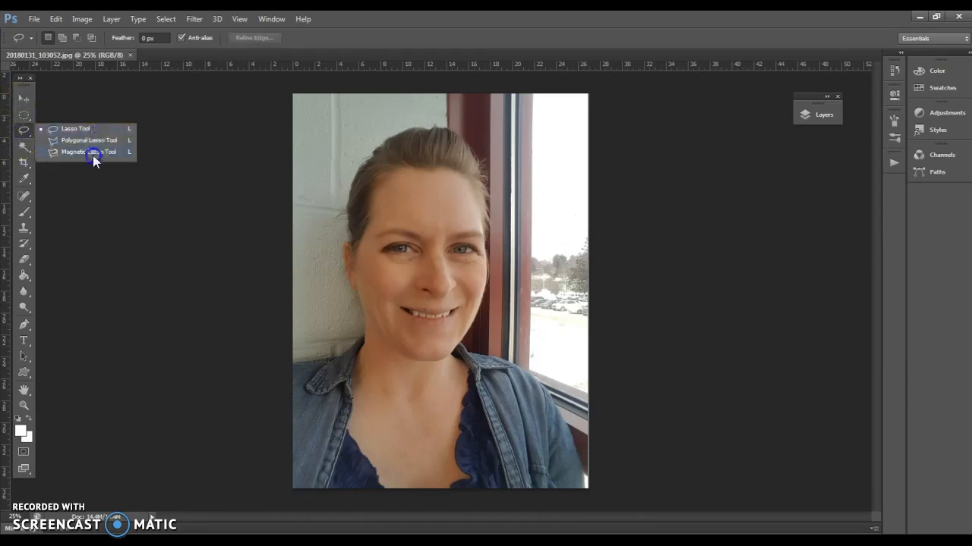
left_click_drag(93, 132, 93, 127)
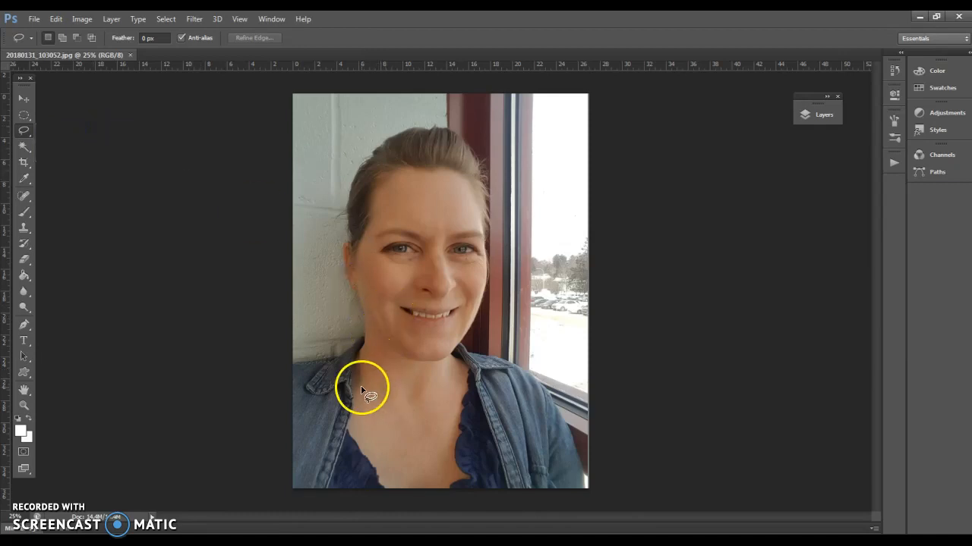
mouse_move(320, 253)
left_mouse_down()
mouse_move(315, 192)
mouse_move(373, 133)
mouse_move(452, 122)
mouse_move(537, 188)
left_mouse_up()
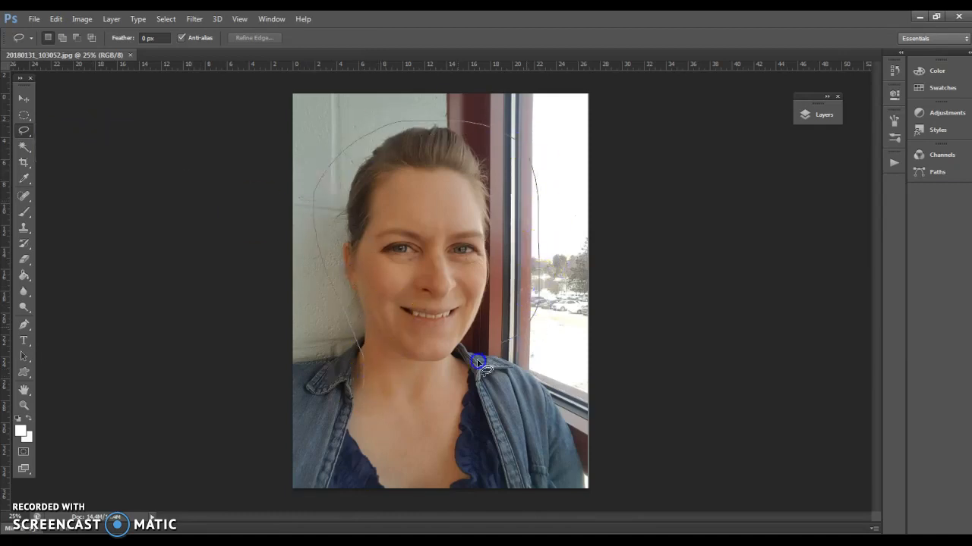
left_click_drag(359, 391, 360, 391)
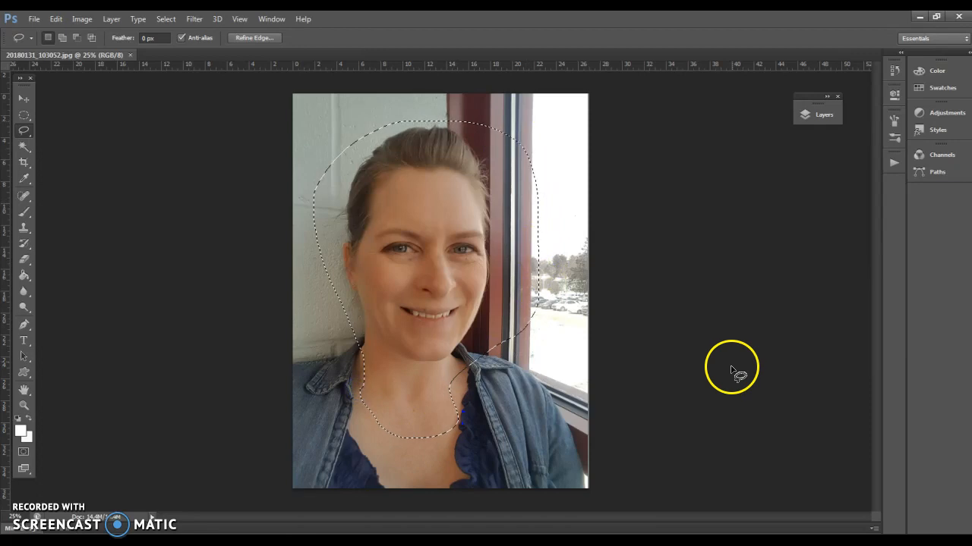
mouse_move(448, 277)
left_mouse_down()
mouse_move(445, 260)
mouse_move(487, 258)
mouse_move(486, 278)
left_mouse_up()
left_click(475, 264)
left_click_drag(486, 259, 480, 266)
left_click(487, 271)
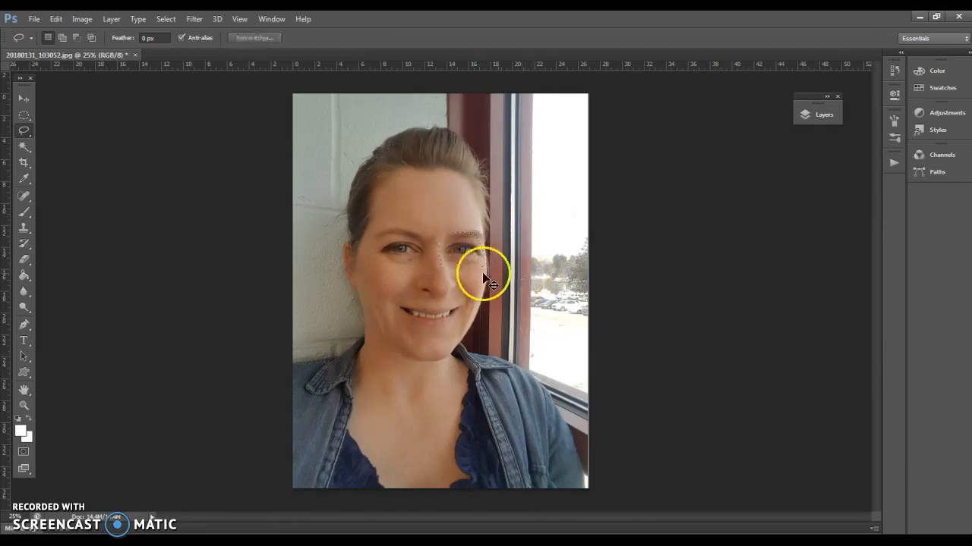
Try a zigzag Polygonal Lasso selection with straight edges across the woman's face and shoulders, and deselect it
left_click(21, 133)
left_click(74, 139)
left_click(365, 305)
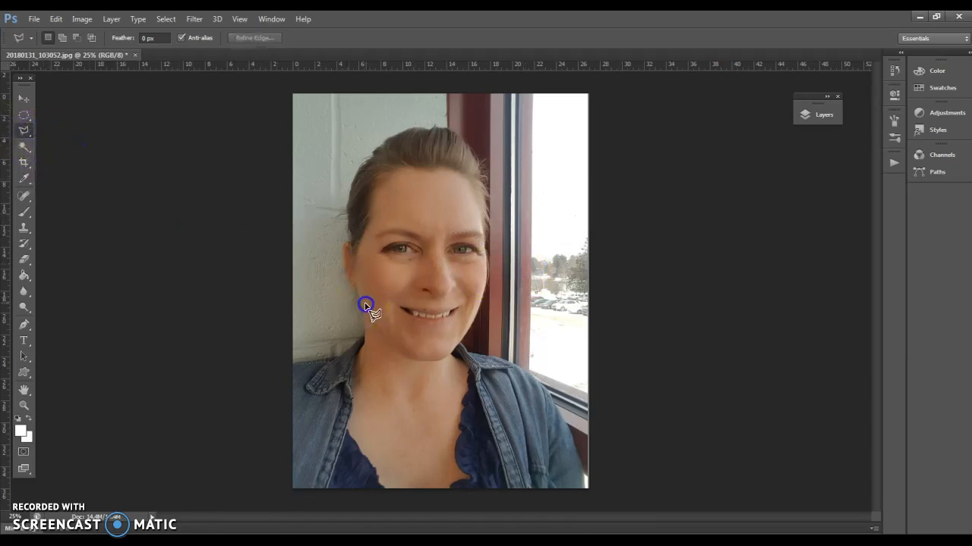
left_click(325, 155)
left_click(430, 190)
left_click(501, 125)
left_click(546, 194)
left_click(452, 224)
left_click(564, 282)
left_click(532, 340)
left_click(453, 282)
left_click(494, 405)
left_click(419, 316)
left_click(360, 386)
left_click(389, 282)
left_click(315, 390)
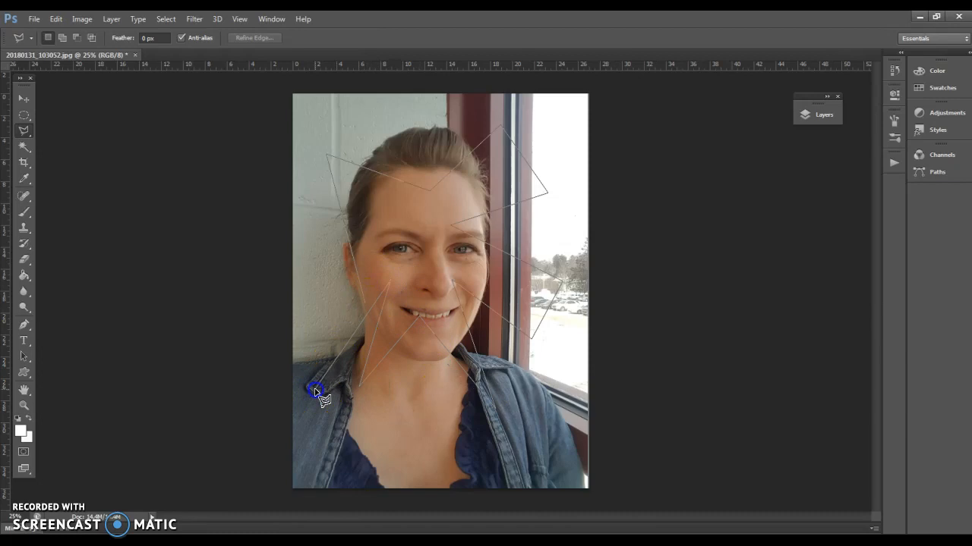
left_click(476, 450)
left_click(542, 354)
left_click(400, 270)
left_click(437, 208)
left_click(367, 305)
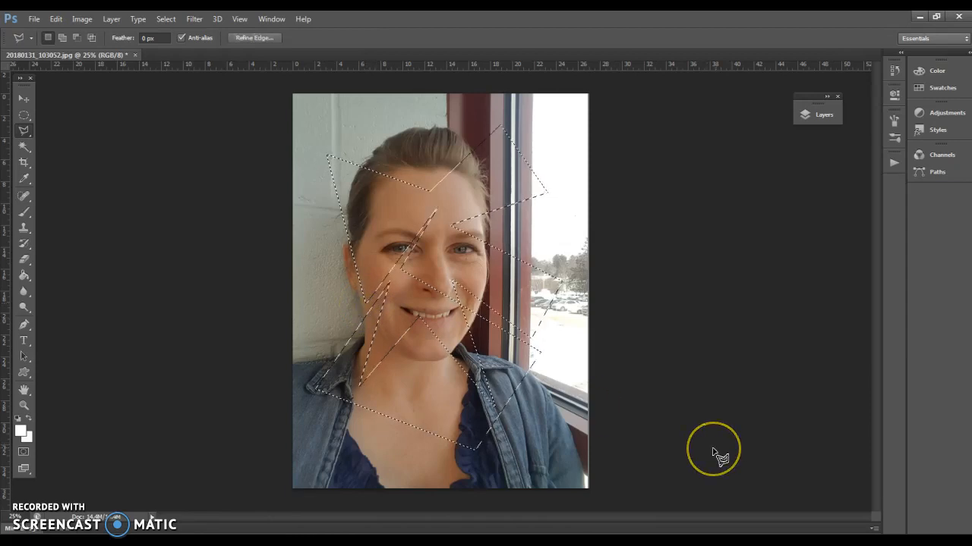
key("ctrl+d")
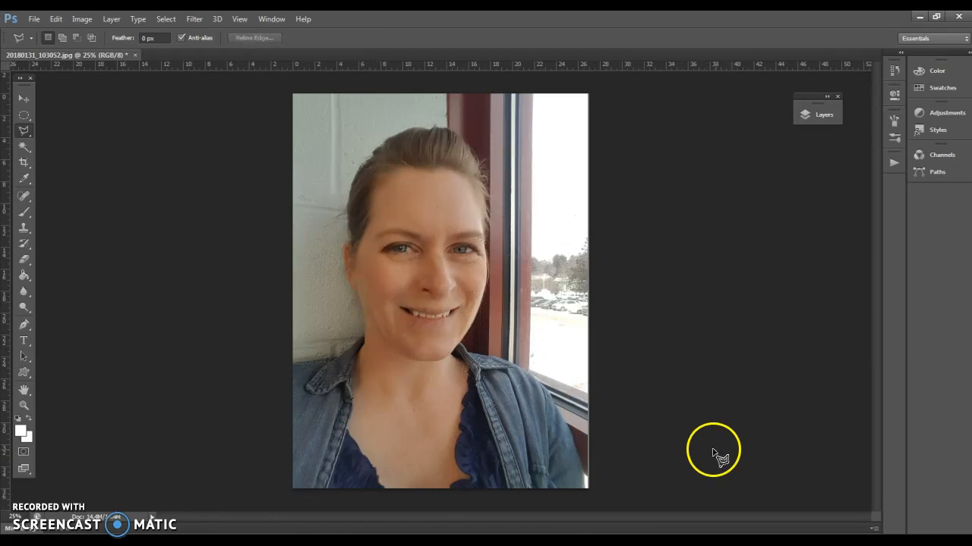
Try a Magnetic Lasso selection tracing the woman's head and shoulders and closing across her chest, and deselect it
left_click_drag(25, 131, 67, 149)
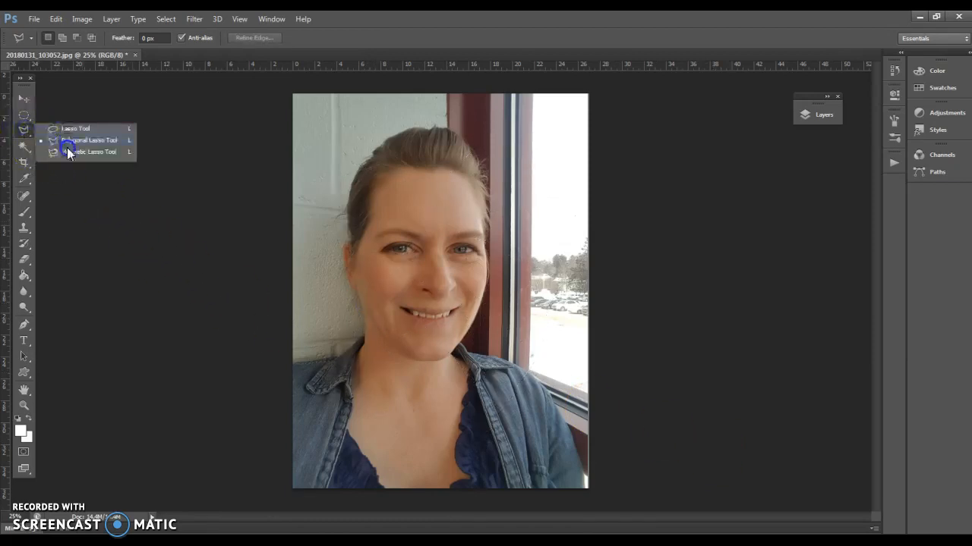
left_click(66, 152)
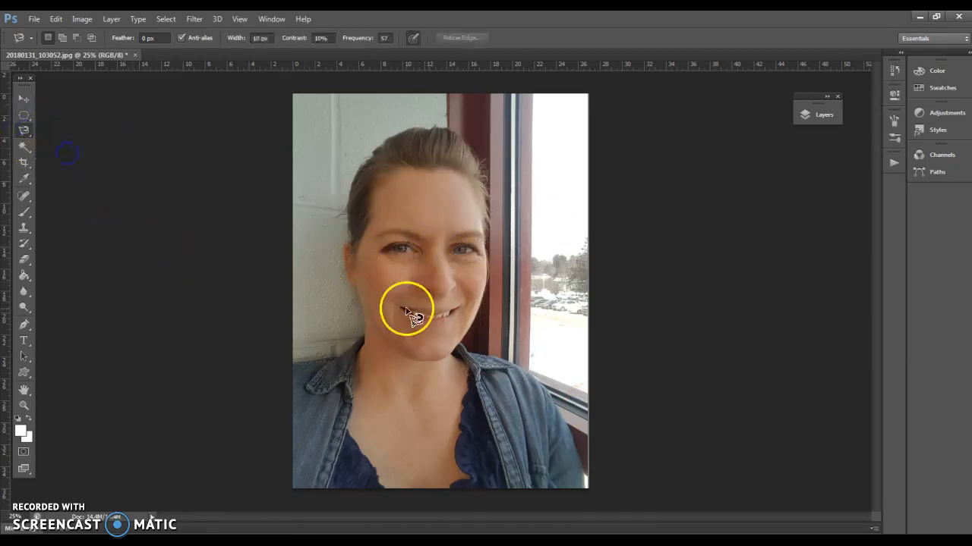
left_click(306, 364)
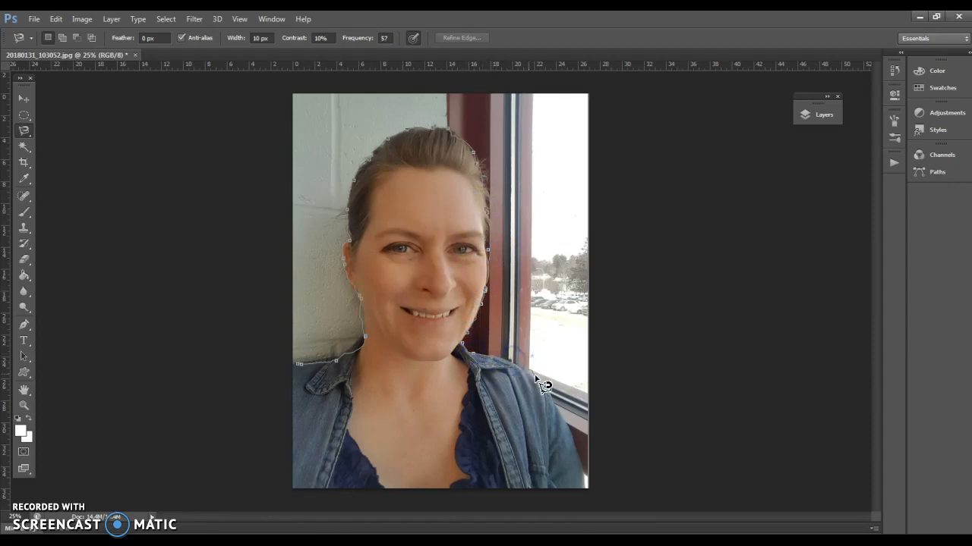
left_click(571, 433)
left_click(410, 431)
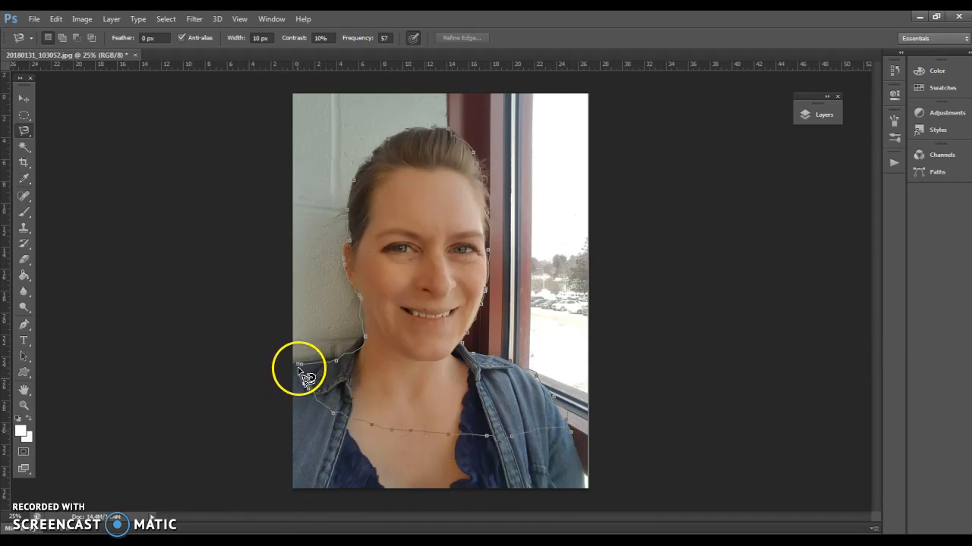
left_click(298, 366)
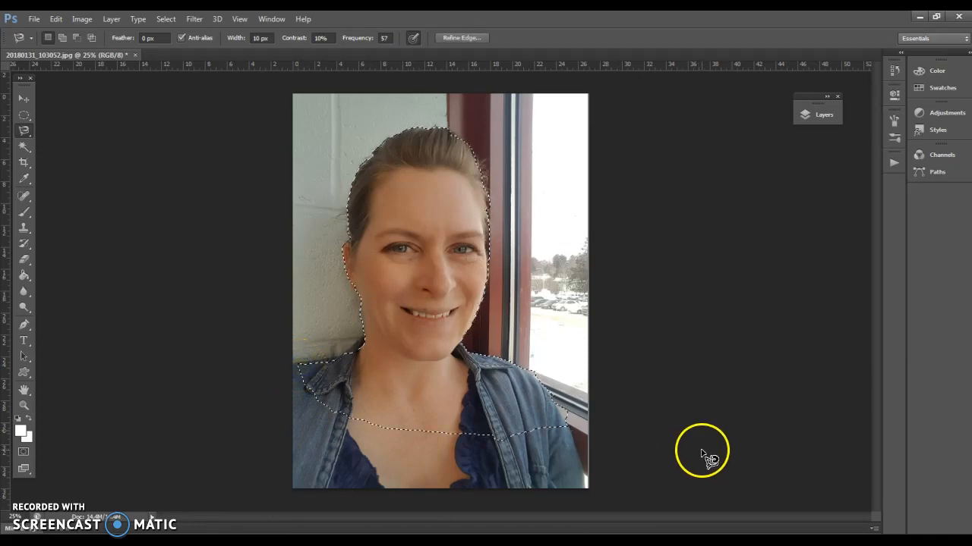
key("ctrl+d")
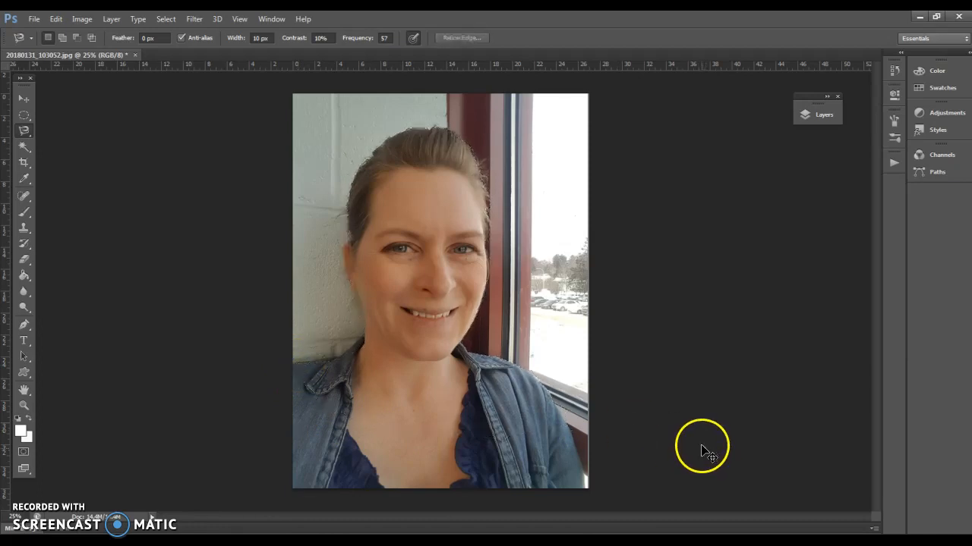
Examine the photo's individual pixels around the woman's cheek at 3200% magnification, and return to the whole-image view
left_click(23, 406)
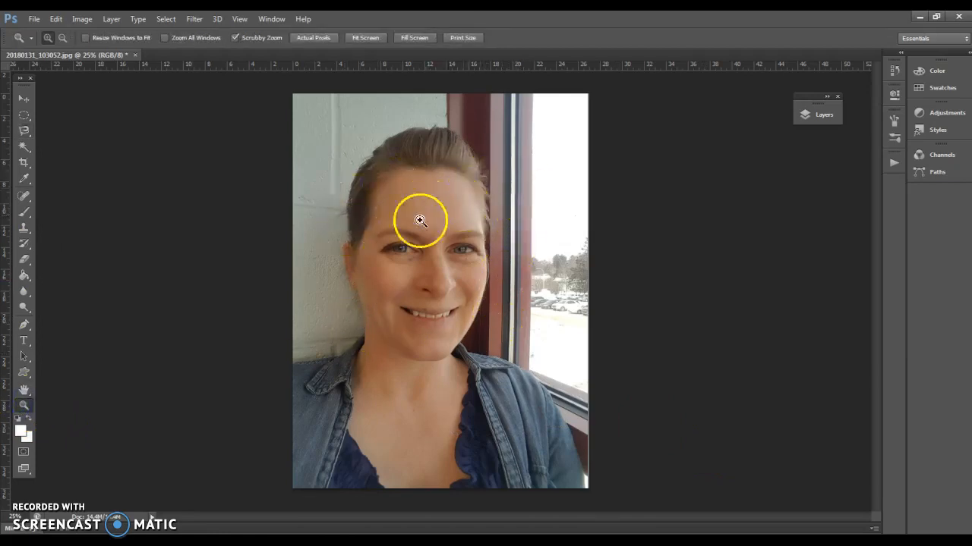
left_click(352, 276)
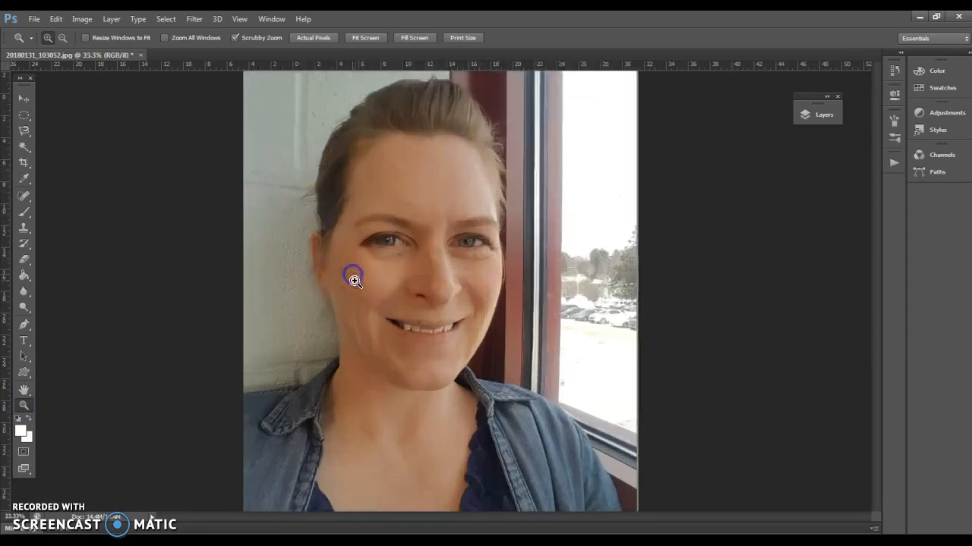
left_click_drag(367, 284, 297, 310)
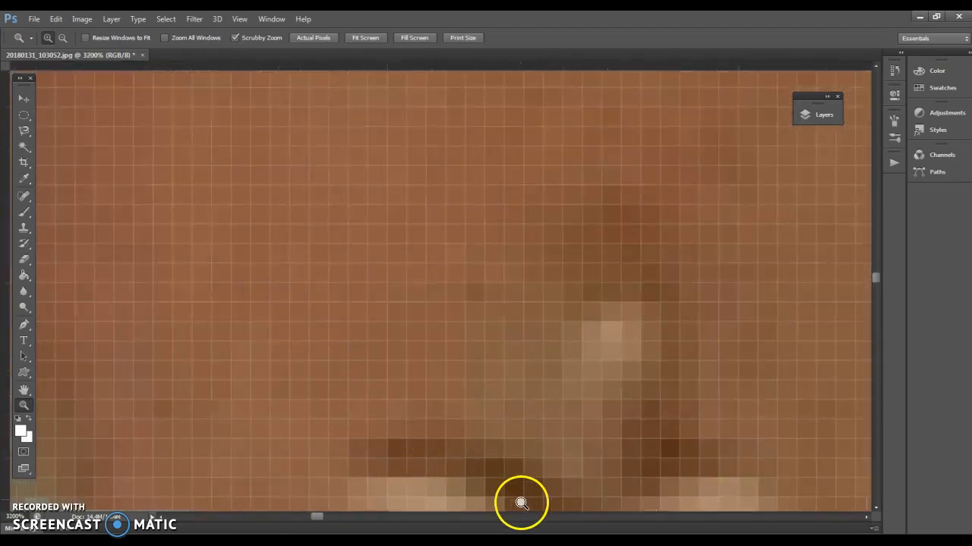
mouse_move(315, 518)
left_mouse_down()
mouse_move(295, 514)
mouse_move(313, 513)
left_mouse_up()
left_click(387, 481)
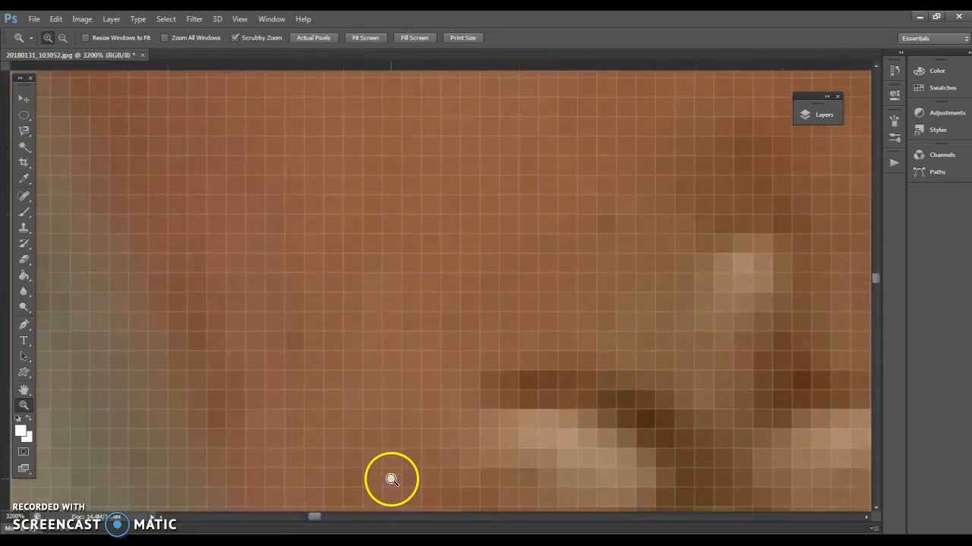
scroll(391, 480, "down", 5)
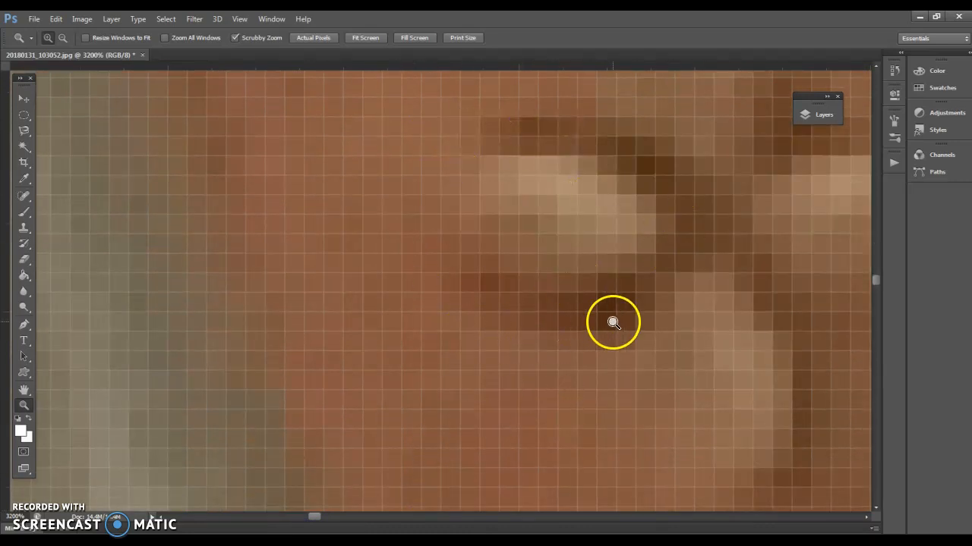
left_click(564, 375)
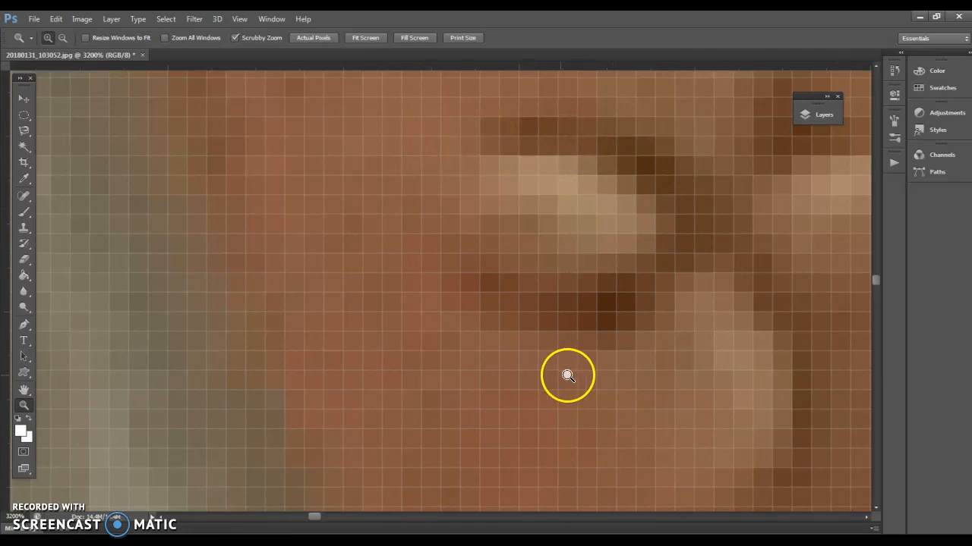
left_click(505, 342, "alt")
right_click(508, 348)
left_click(524, 353)
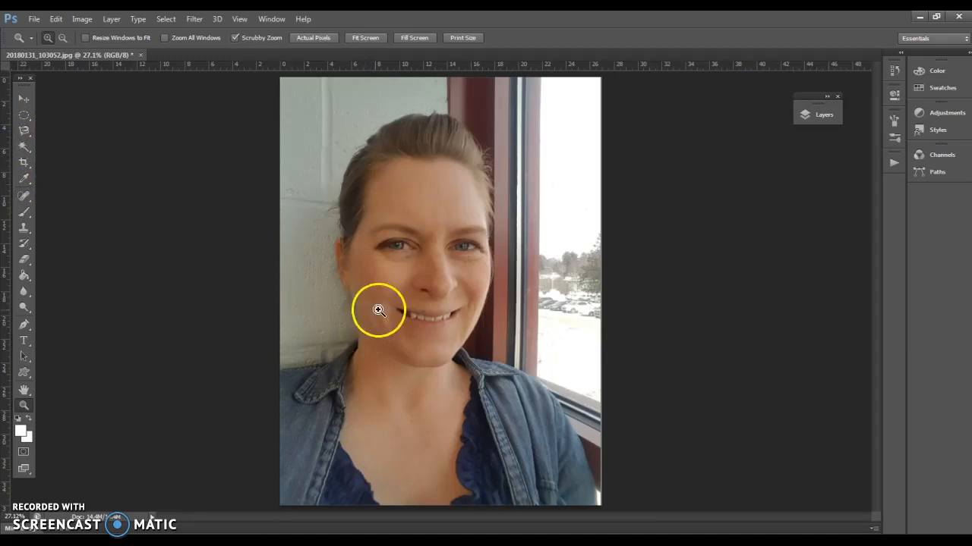
Select the wall tones beside the woman with the Magic Wand tool
left_click(22, 150)
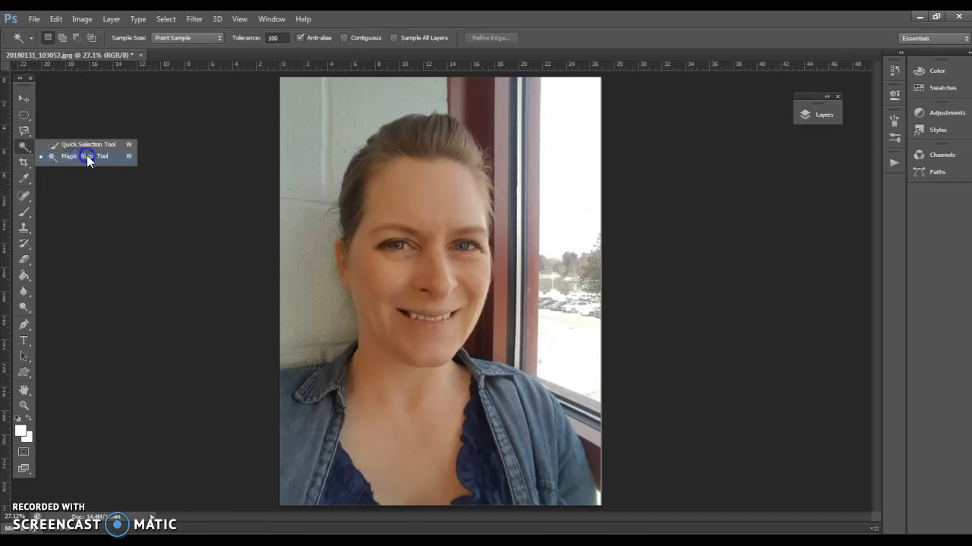
left_click(88, 154)
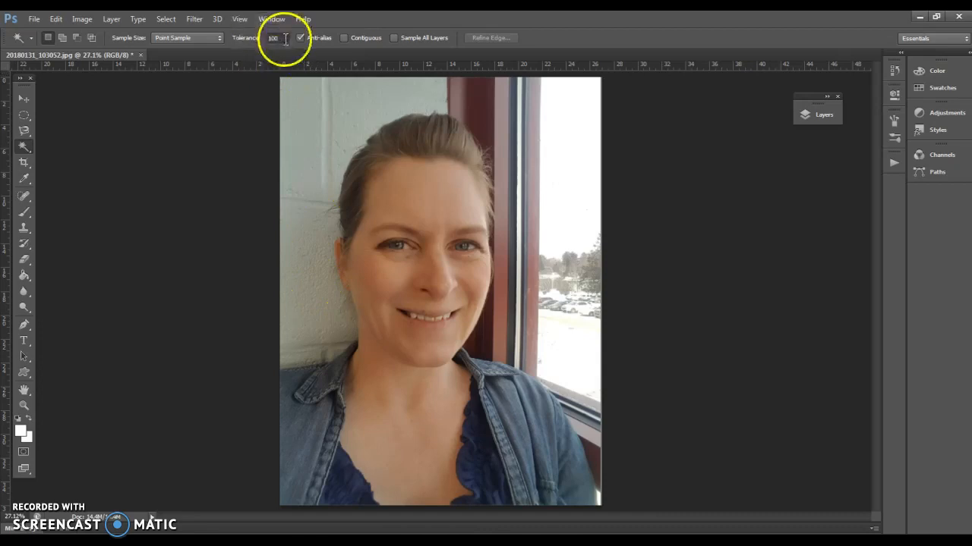
left_click(308, 285)
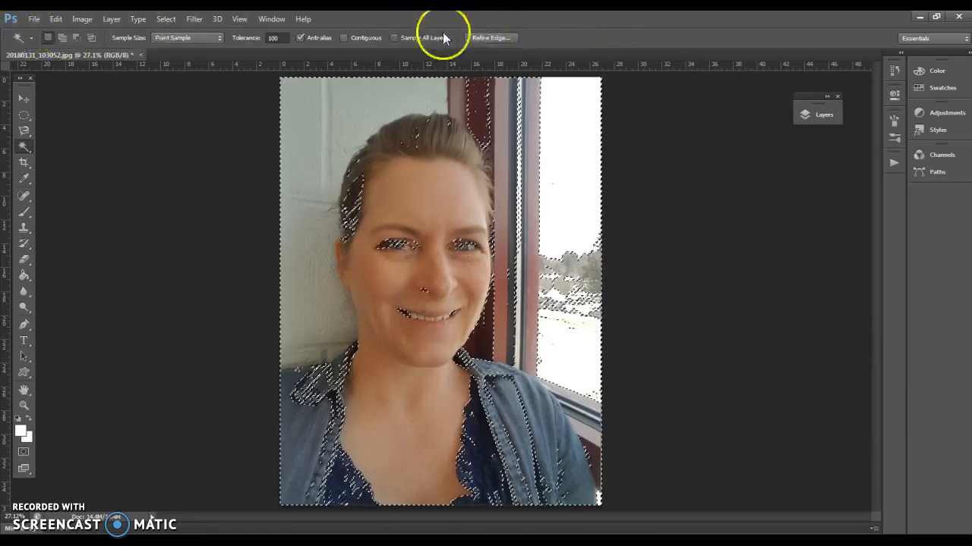
Set the Magic Wand tolerance to 10 and sample spots on the wall and on the woman's forehead and neck
left_click(246, 38)
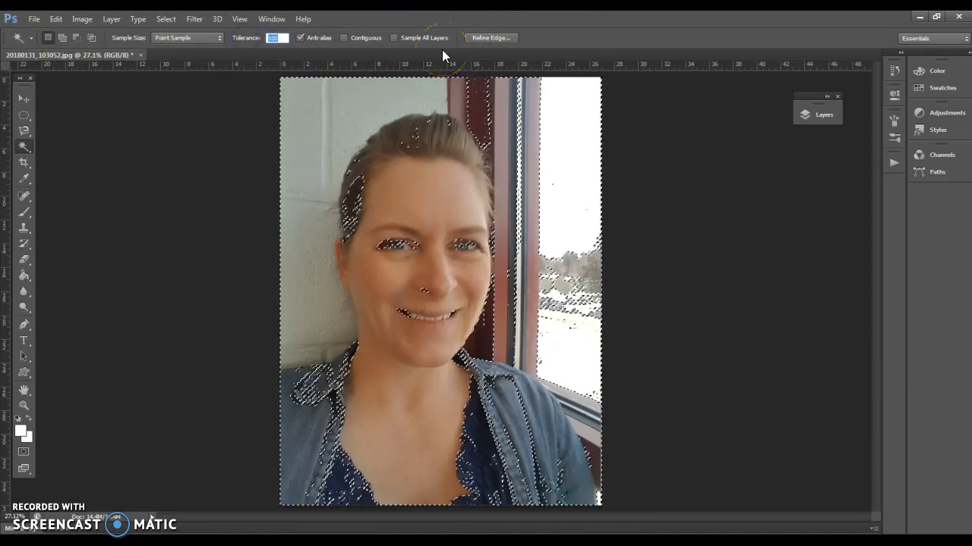
type("10")
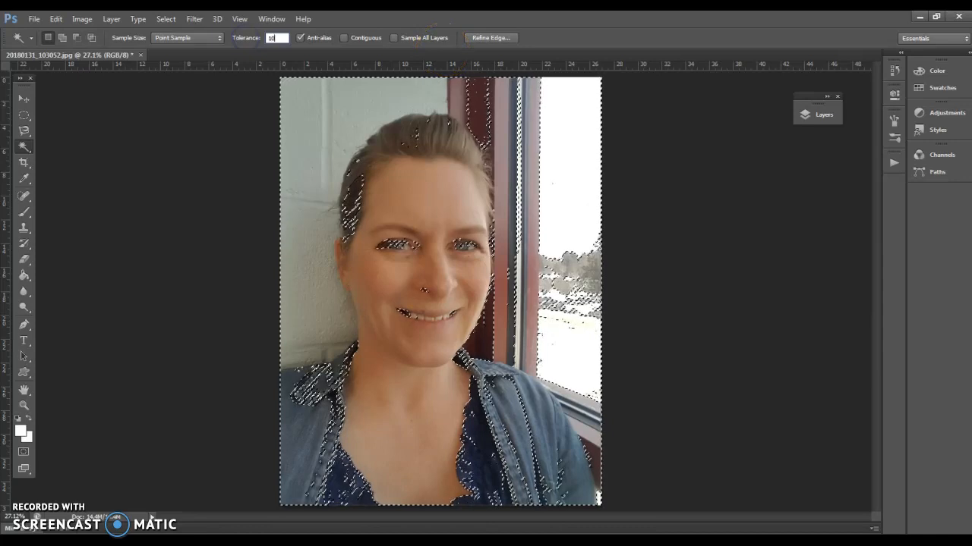
left_click(340, 141)
left_click(318, 272, "shift")
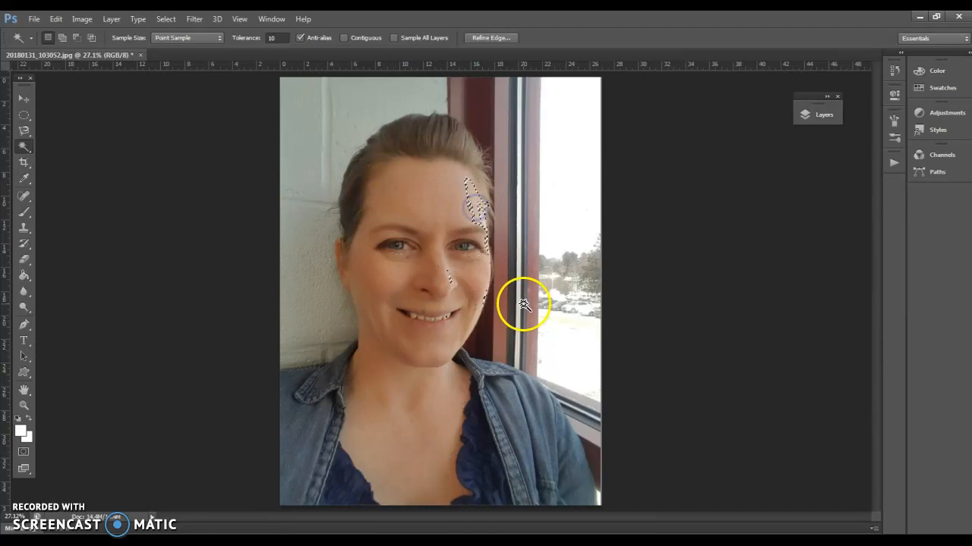
left_click(429, 389)
Set the Magic Wand tolerance to 70 and sample spots on the wall and the denim shirt
left_click(227, 40)
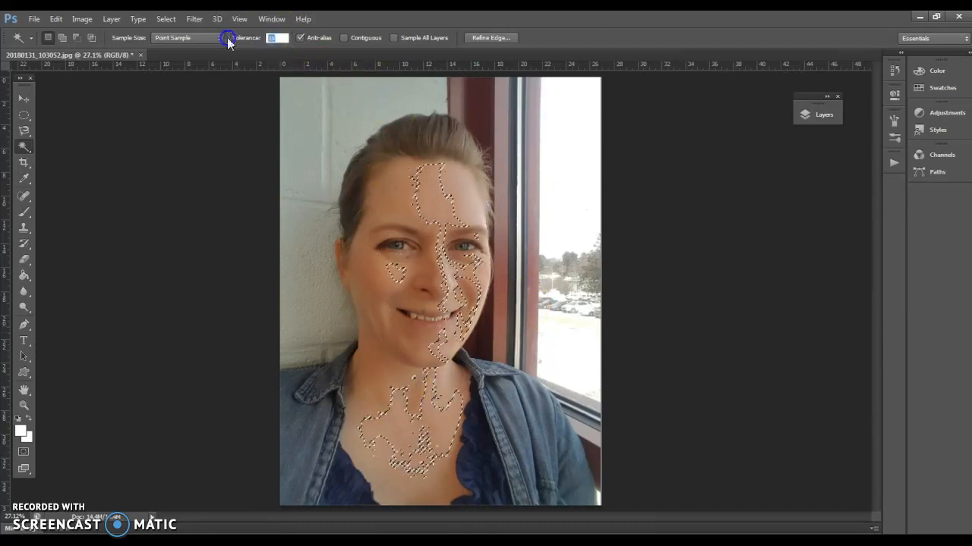
type("70")
left_click(304, 142)
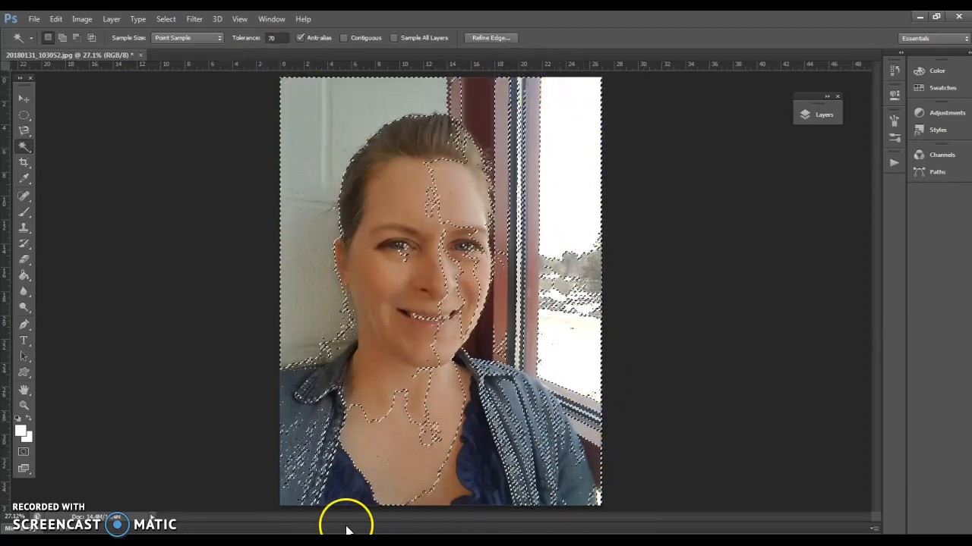
left_click(308, 435)
left_click(340, 473)
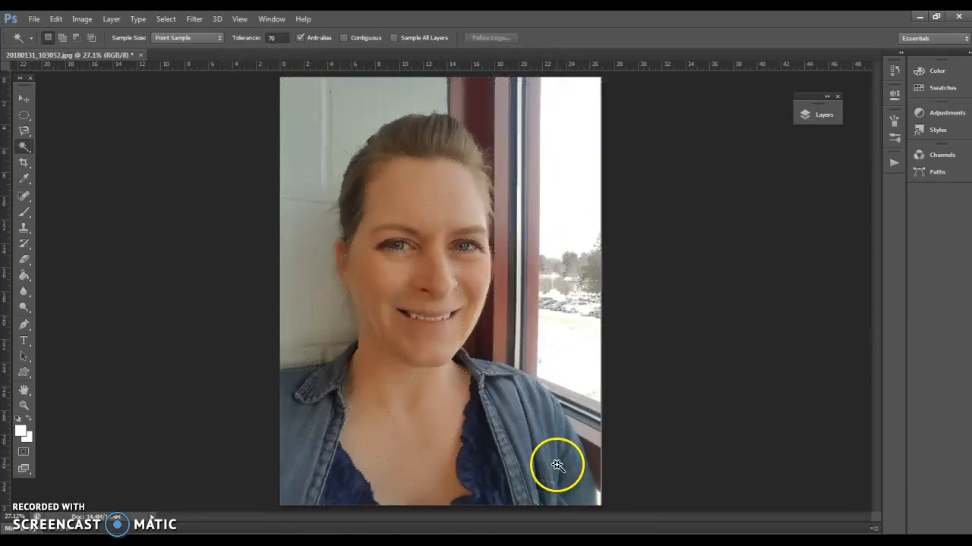
left_click(297, 221)
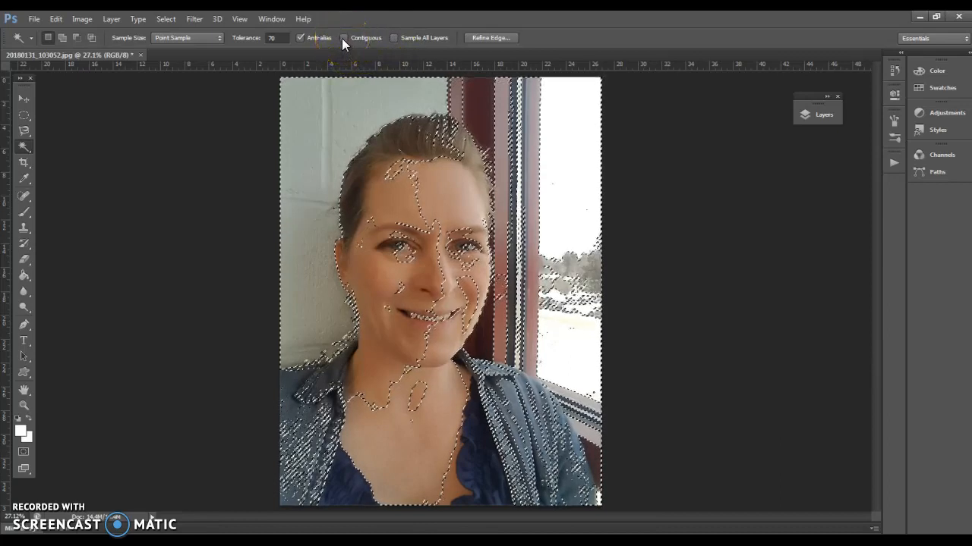
Limit the Magic Wand to contiguous pixels and sample spots on the wall and the woman's forehead
left_click(367, 39)
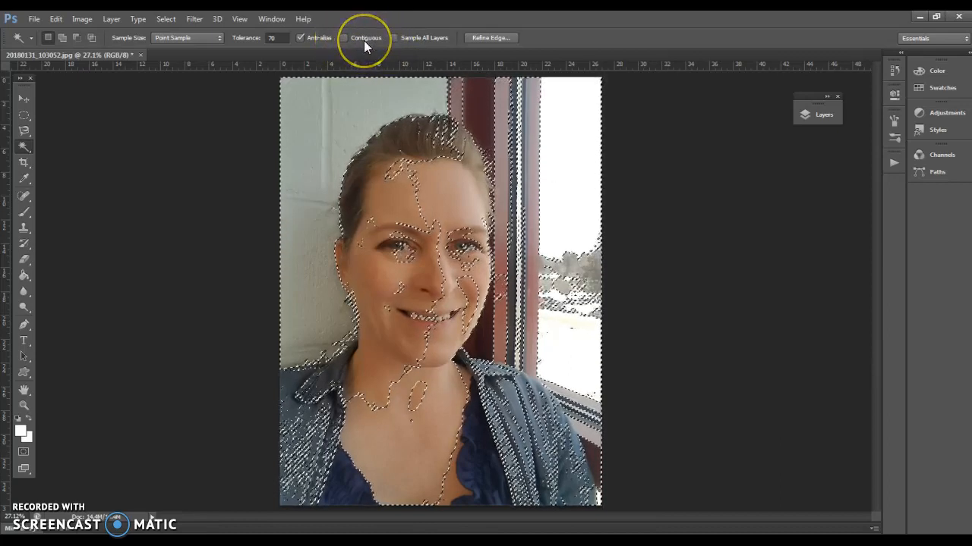
left_click(344, 38)
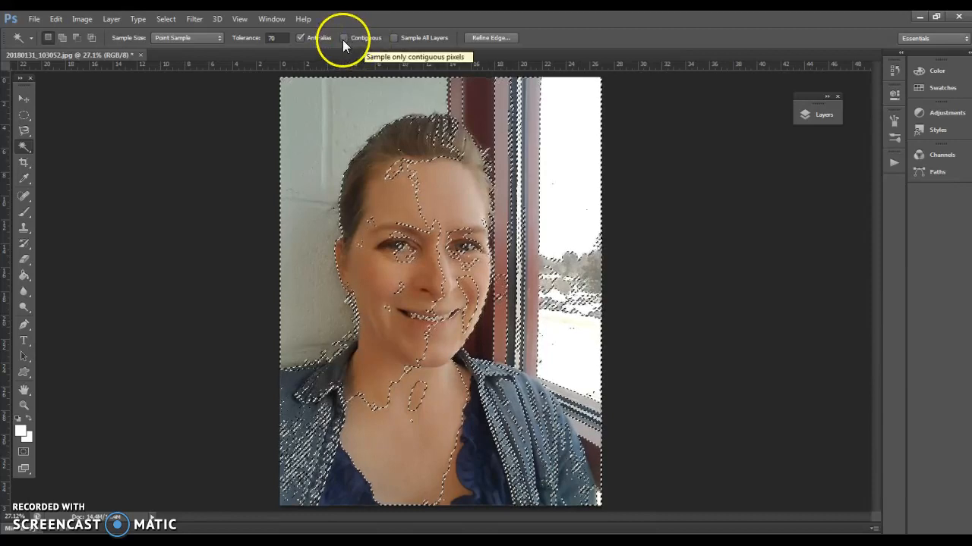
left_click(310, 163)
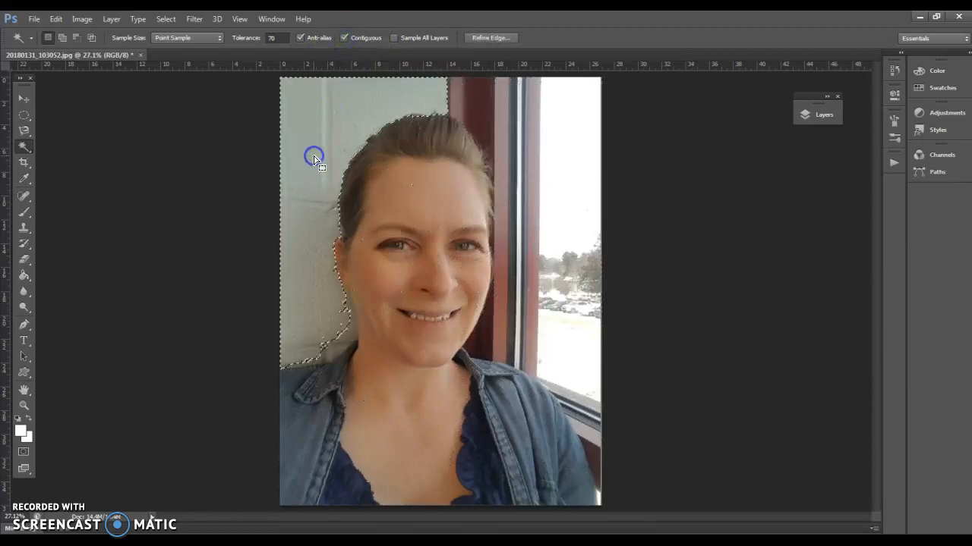
left_click(320, 284)
left_click(333, 347)
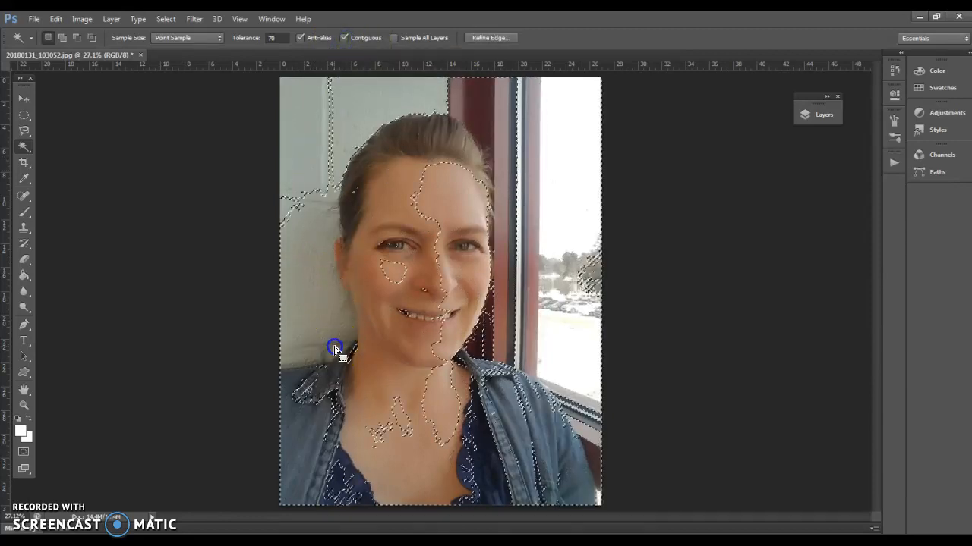
left_click(465, 213)
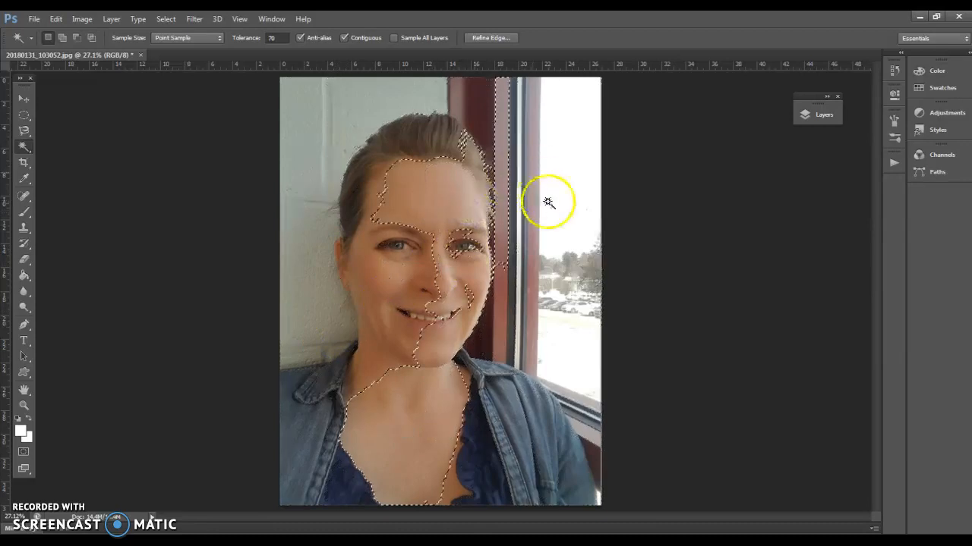
Set the Magic Wand tolerance to 10 and sample the wall, the hair and the middle of the forehead
left_click(277, 38)
type("10")
left_click(323, 144)
left_click(421, 151)
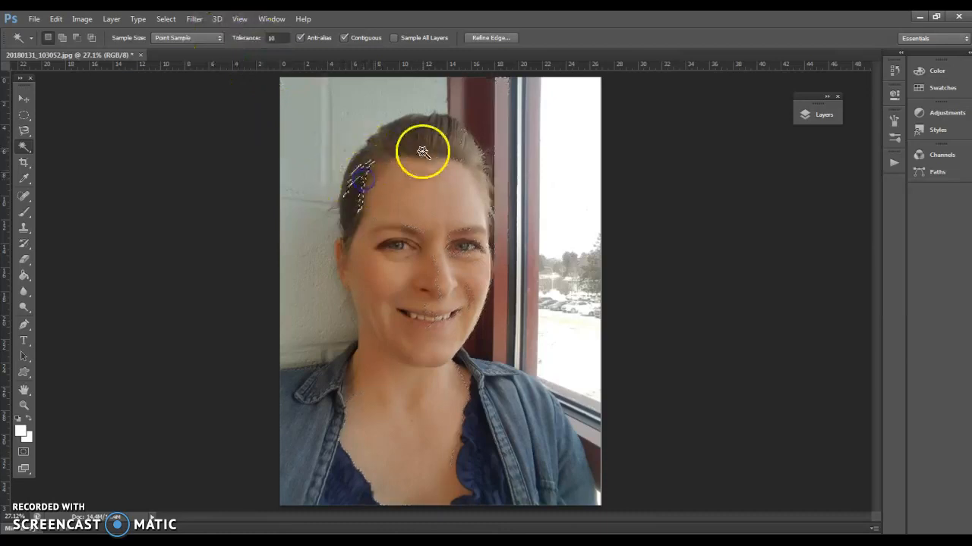
left_click(431, 201)
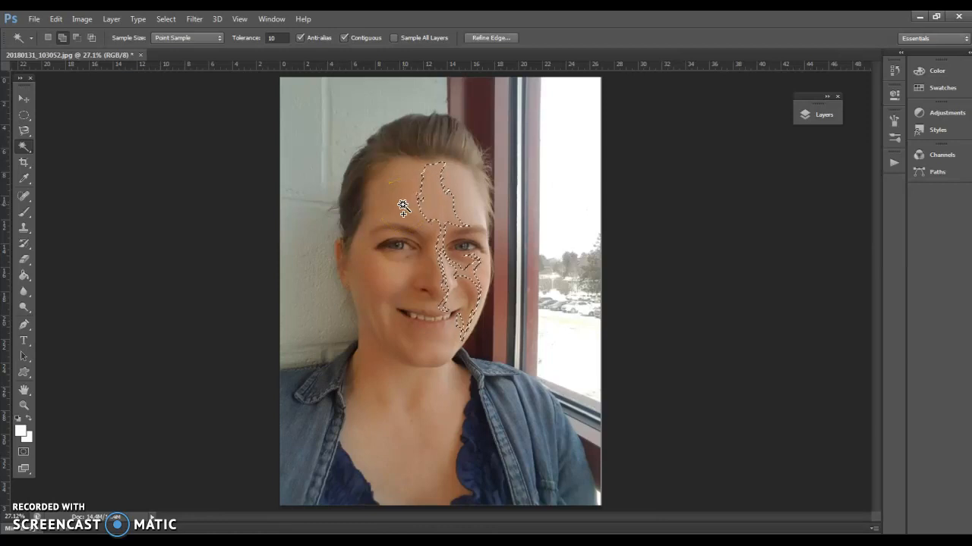
Add more skin tones on the woman's forehead, temple and cheek to the Magic Wand selection
left_click(403, 207, "shift")
left_click(382, 206, "shift")
left_click(369, 230, "shift")
left_click(376, 276, "shift")
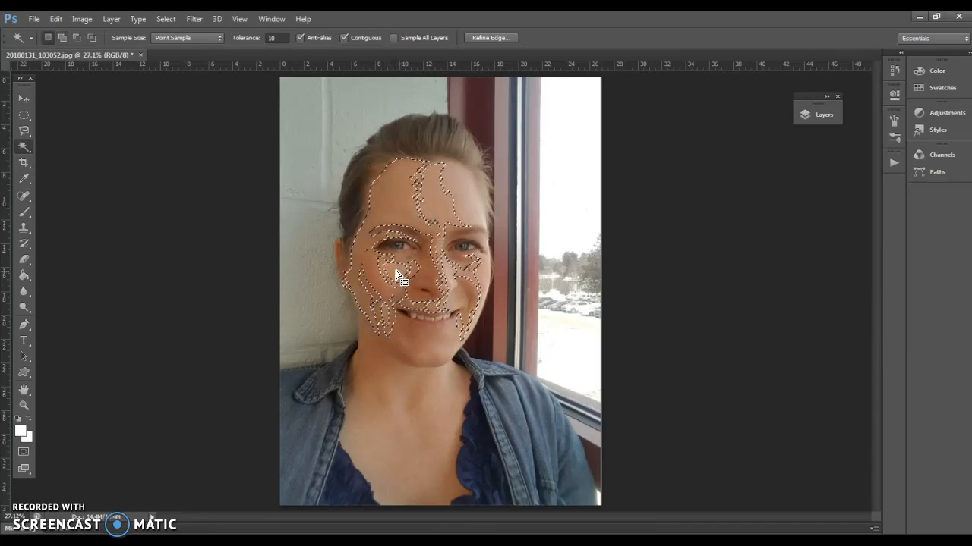
left_click(394, 251, "shift")
Subtract the forehead areas from the Magic Wand selection, and deselect the rest
left_click(386, 195, "shift")
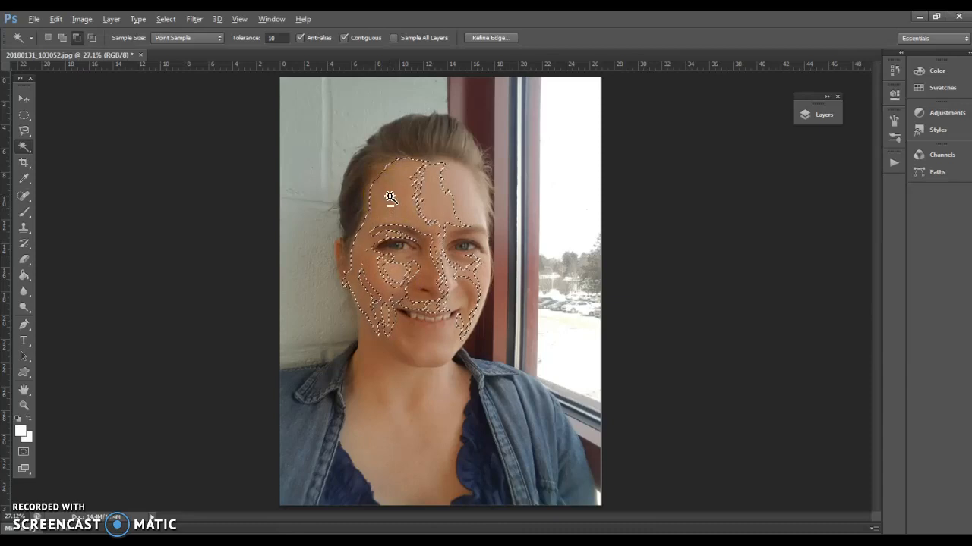
left_click(392, 195, "shift")
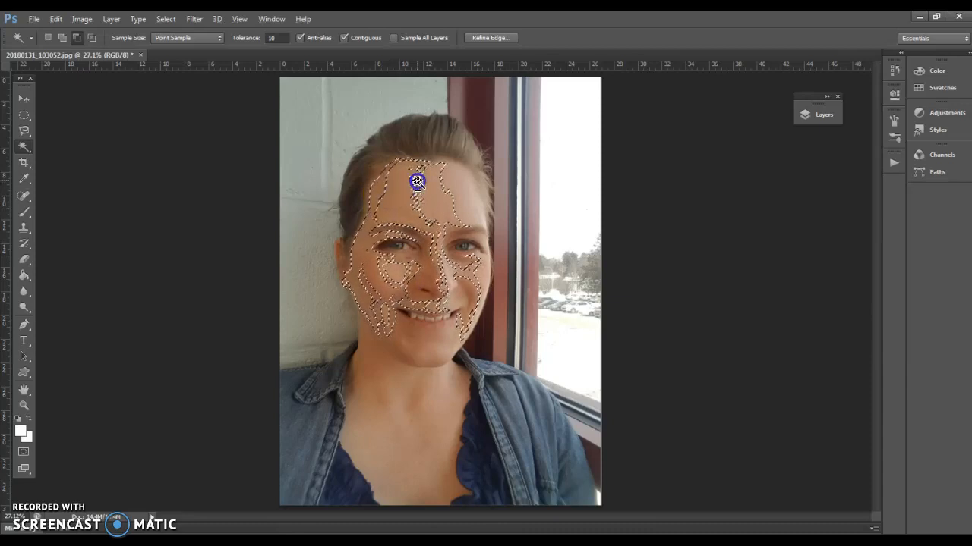
left_click(428, 199, "shift")
left_click(374, 206)
left_click(426, 161)
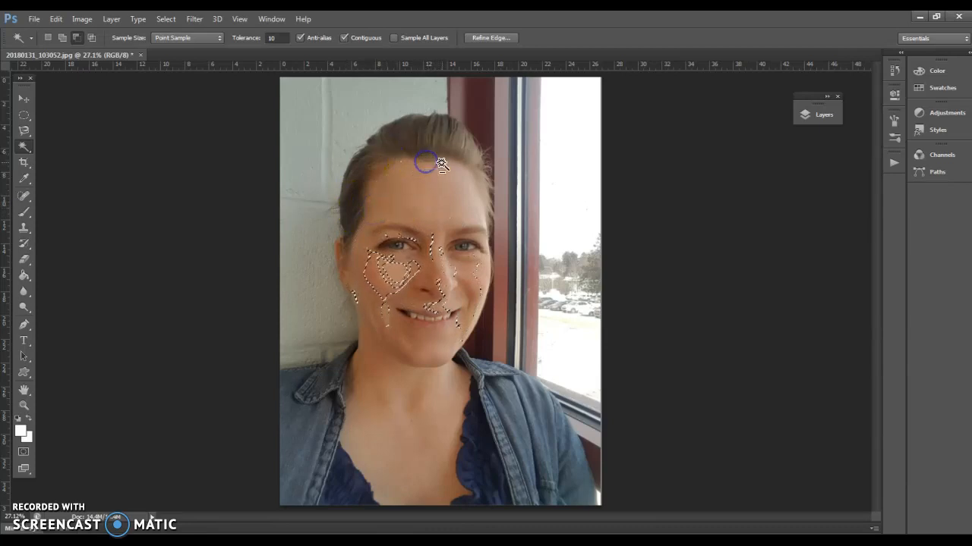
left_click(402, 160)
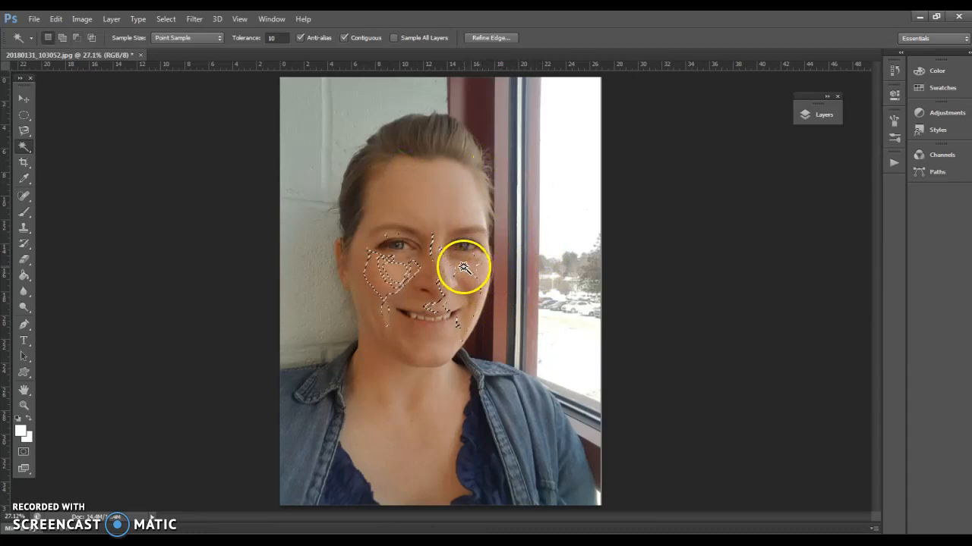
key("ctrl+d")
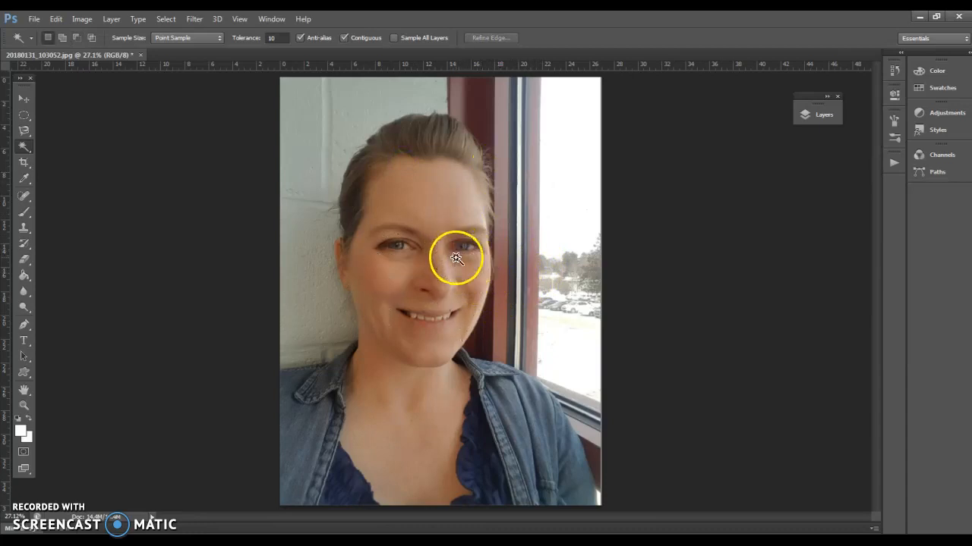
Select the wall and window background around the woman with the Quick Selection tool
left_click_drag(22, 151, 75, 157)
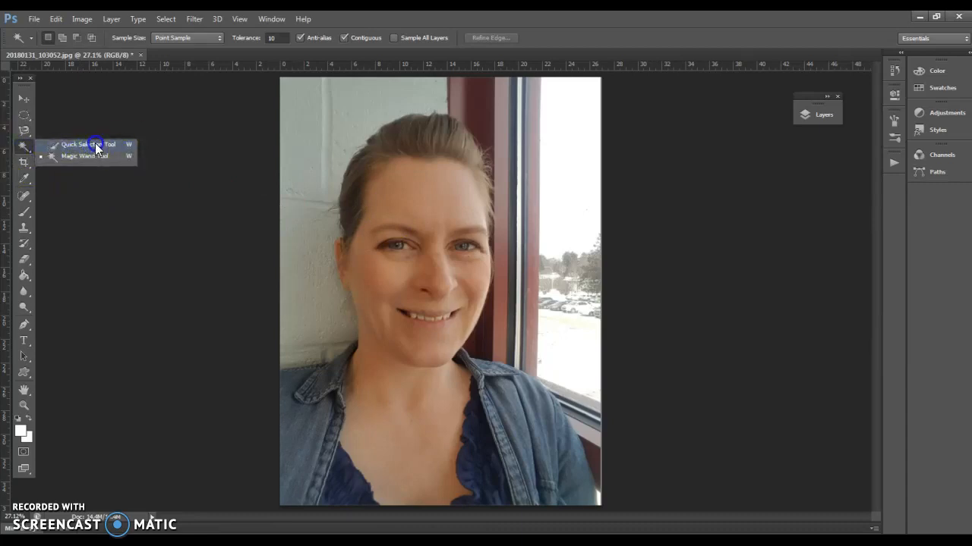
left_click_drag(95, 143, 94, 143)
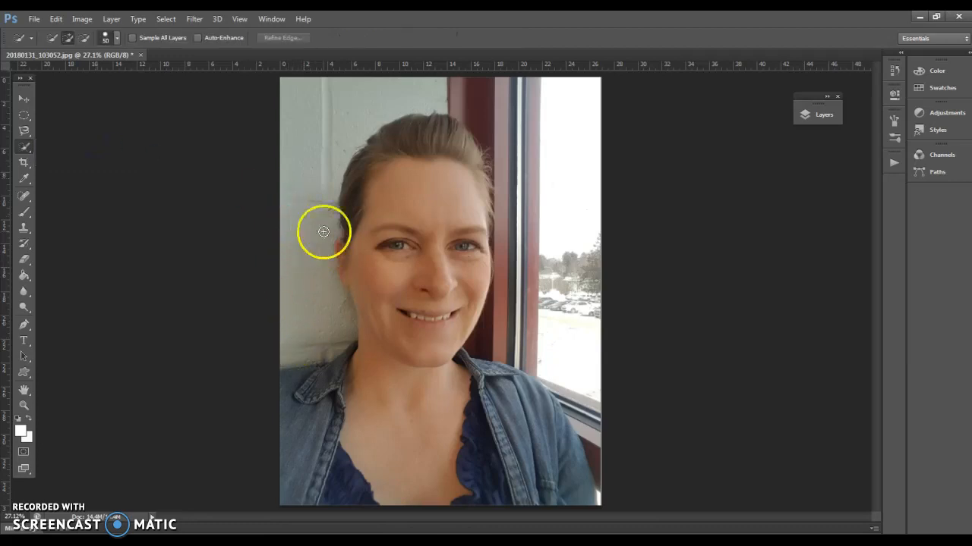
mouse_move(287, 349)
left_mouse_down()
mouse_move(342, 335)
mouse_move(305, 260)
mouse_move(308, 159)
mouse_move(342, 111)
mouse_move(387, 97)
mouse_move(429, 95)
mouse_move(491, 122)
mouse_move(512, 199)
mouse_move(512, 253)
mouse_move(503, 324)
mouse_move(483, 344)
mouse_move(496, 298)
left_mouse_up()
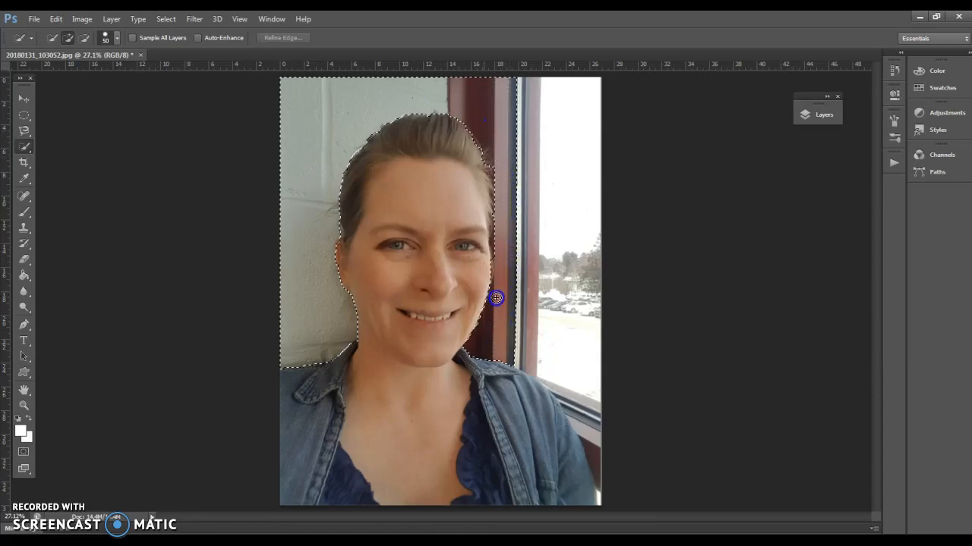
mouse_move(497, 242)
left_mouse_down()
mouse_move(489, 158)
mouse_move(538, 266)
mouse_move(544, 334)
mouse_move(597, 484)
mouse_move(540, 276)
mouse_move(546, 102)
mouse_move(586, 120)
mouse_move(576, 233)
left_mouse_up()
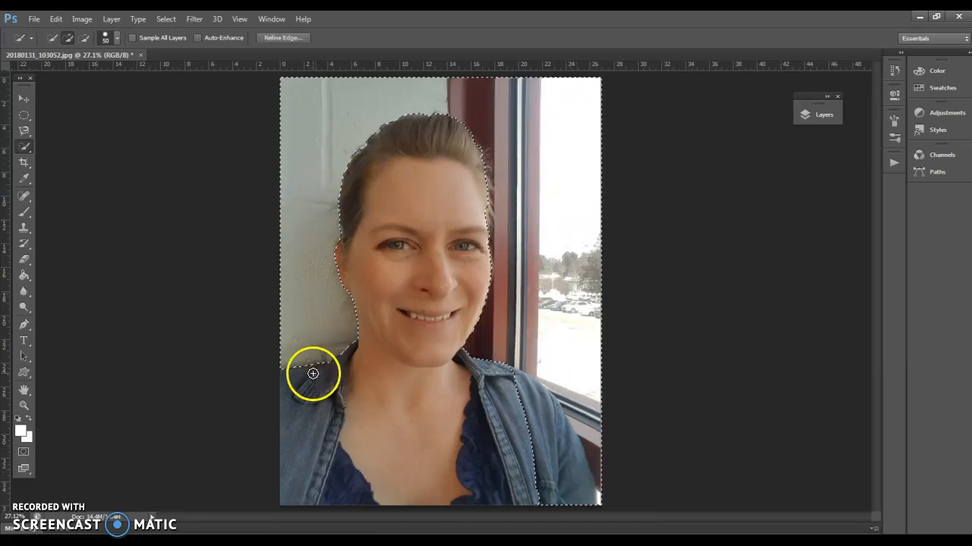
Subtract the denim sleeve and shoulder beside the window from the background selection
key("alt")
mouse_move(558, 479)
left_mouse_down()
mouse_move(570, 494)
mouse_move(510, 382)
left_mouse_up()
left_click_drag(552, 429, 583, 494)
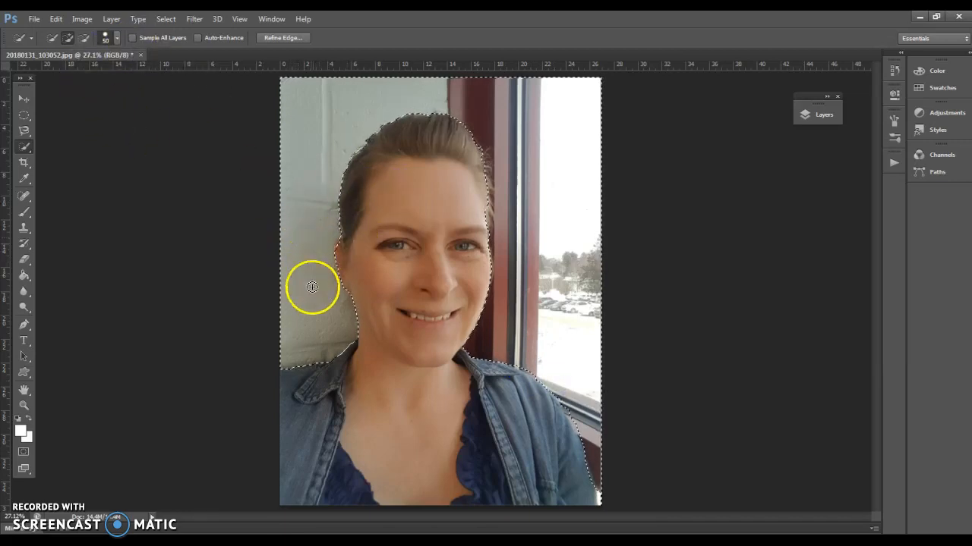
Set the Quick Selection brush size to 25 px
left_click(122, 35)
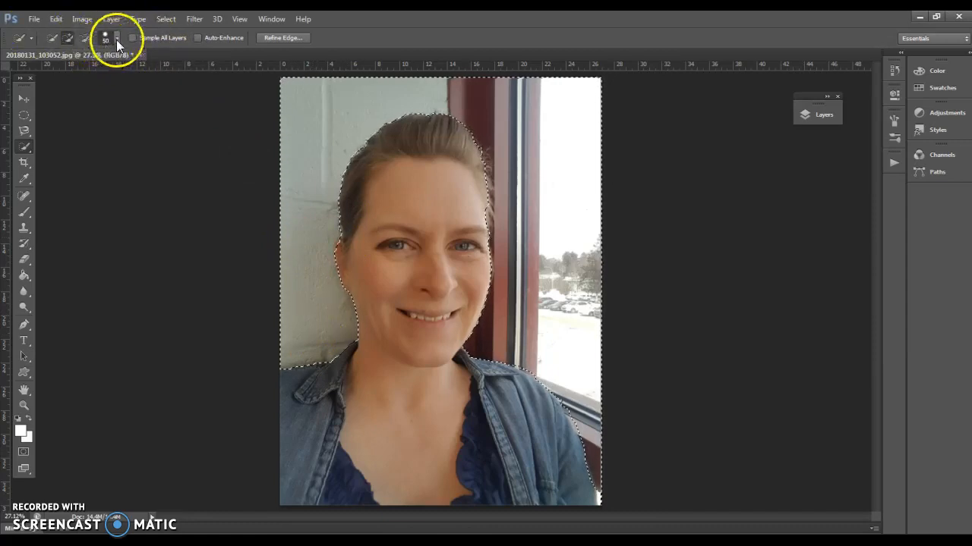
left_click(116, 42)
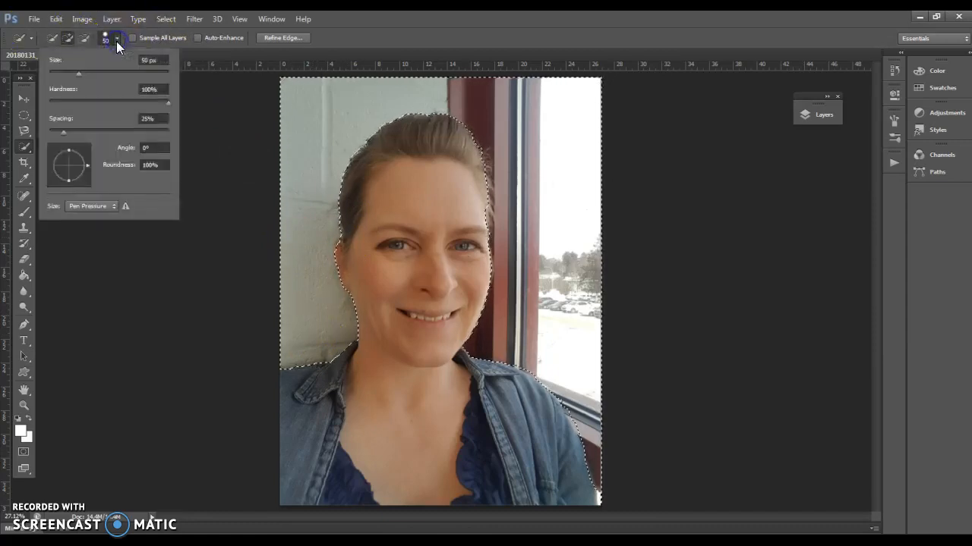
mouse_move(78, 72)
left_mouse_down()
mouse_move(123, 76)
mouse_move(102, 77)
left_mouse_up()
left_click(295, 252)
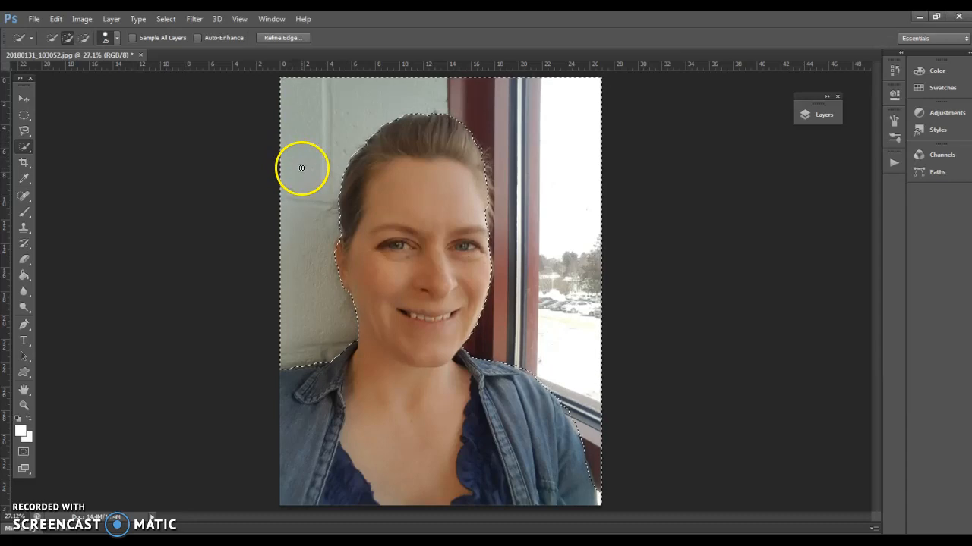
Enlarge the Quick Selection brush, reduce it to 300 px, and deselect the background
key("bracketright")
key("bracketright")
key("bracketright")
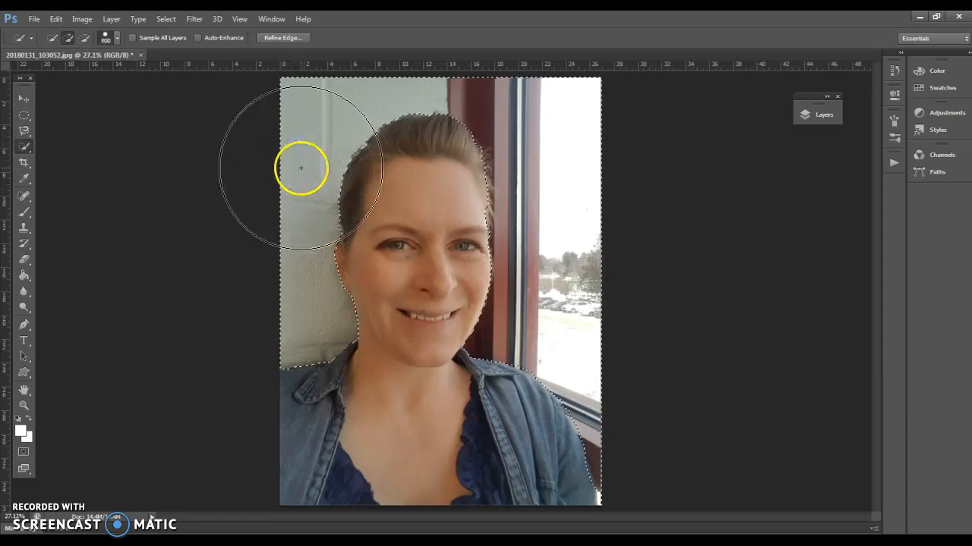
key("bracketleft")
key("bracketleft")
key("bracketleft")
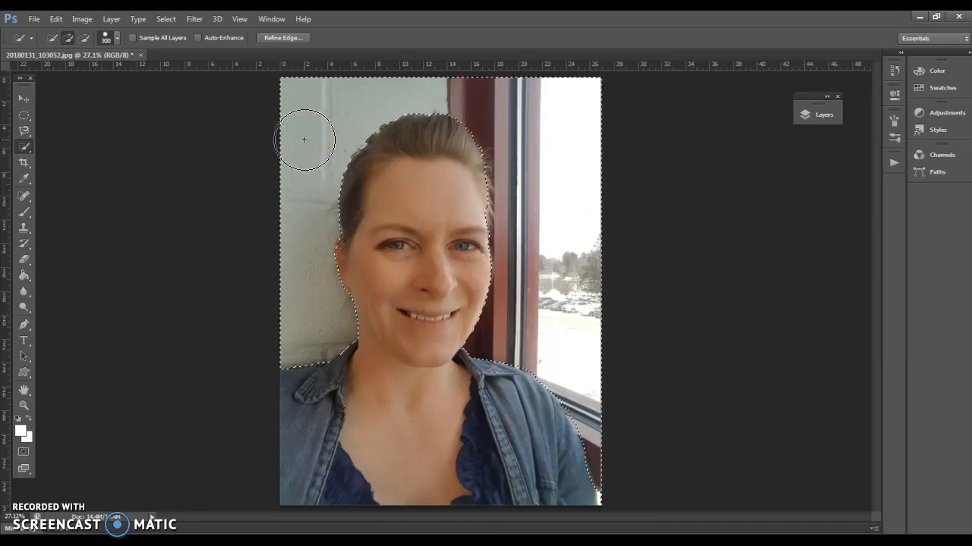
key("ctrl+d")
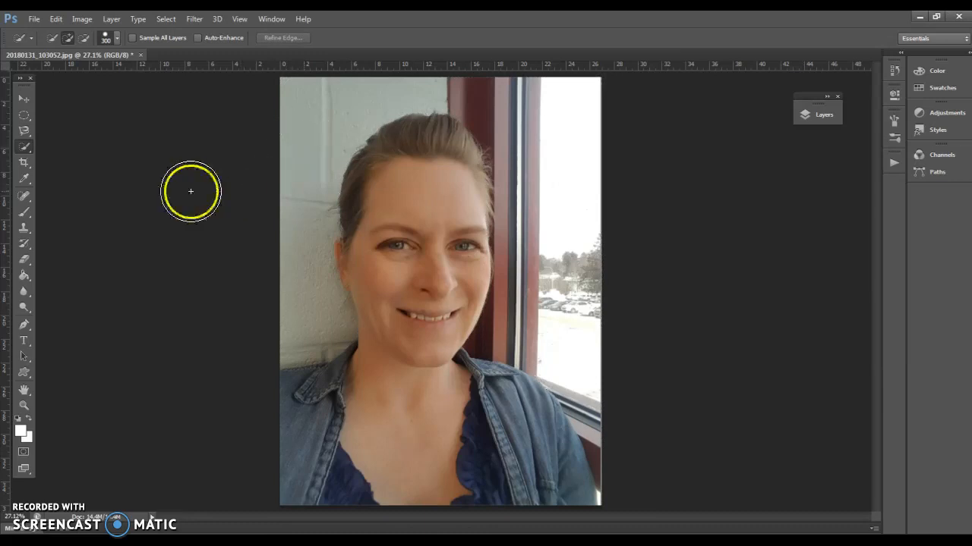
Try the larger Quick Selection brush on the wall and window behind the woman, and deselect
left_click(21, 151)
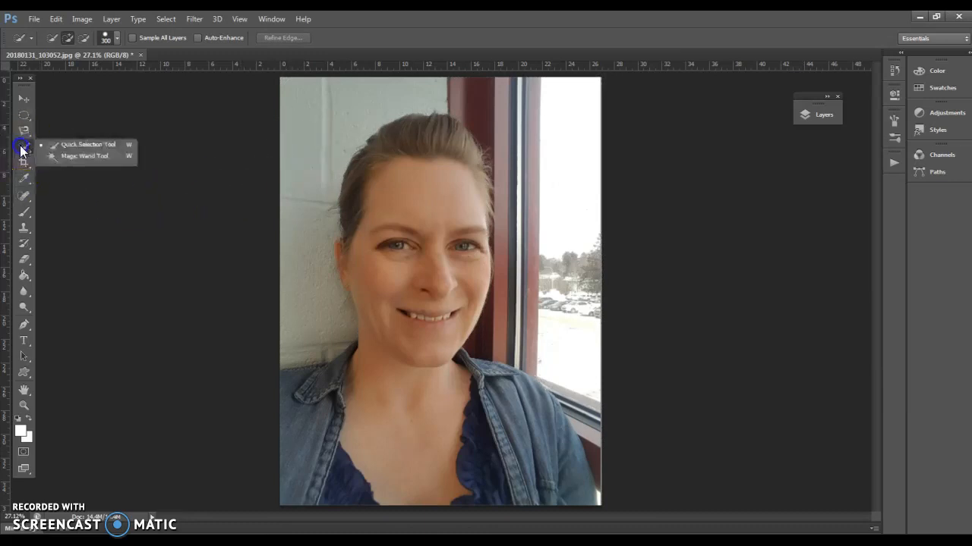
left_click(78, 145)
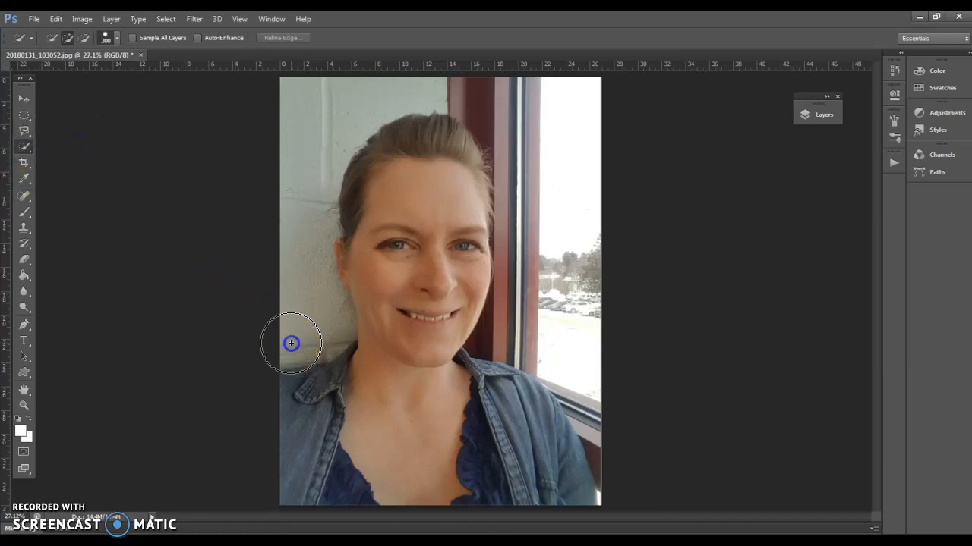
mouse_move(315, 284)
left_mouse_down()
mouse_move(295, 233)
mouse_move(304, 180)
mouse_move(324, 136)
mouse_move(384, 93)
left_mouse_up()
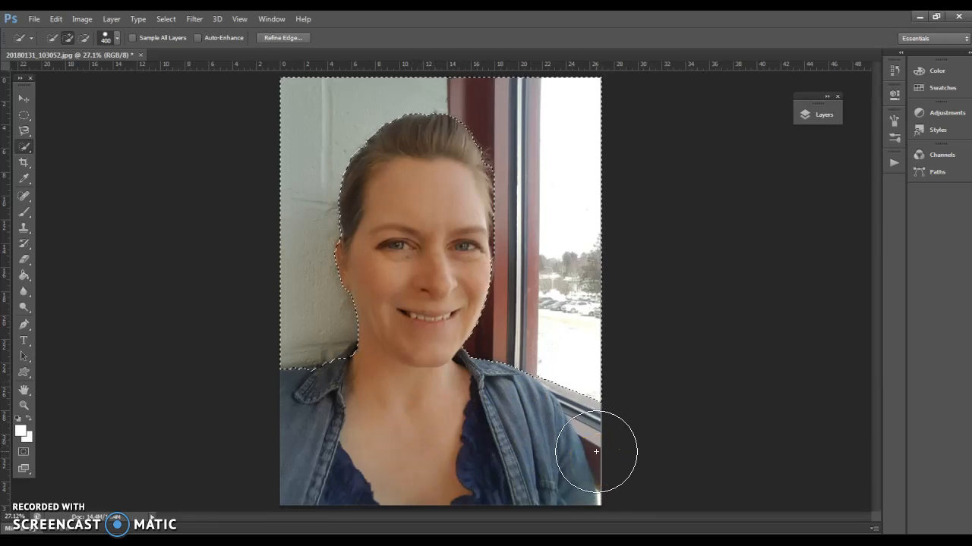
key("ctrl+d")
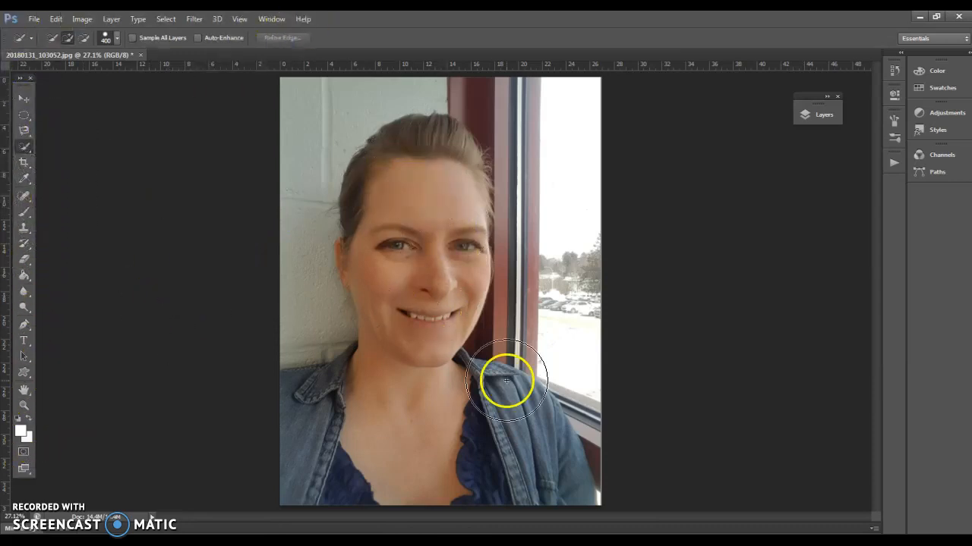
Try a Hue/Saturation adjustment inside an elliptical selection over the woman's face, cancel it, and deselect
left_click(24, 115)
left_click_drag(352, 188, 543, 358)
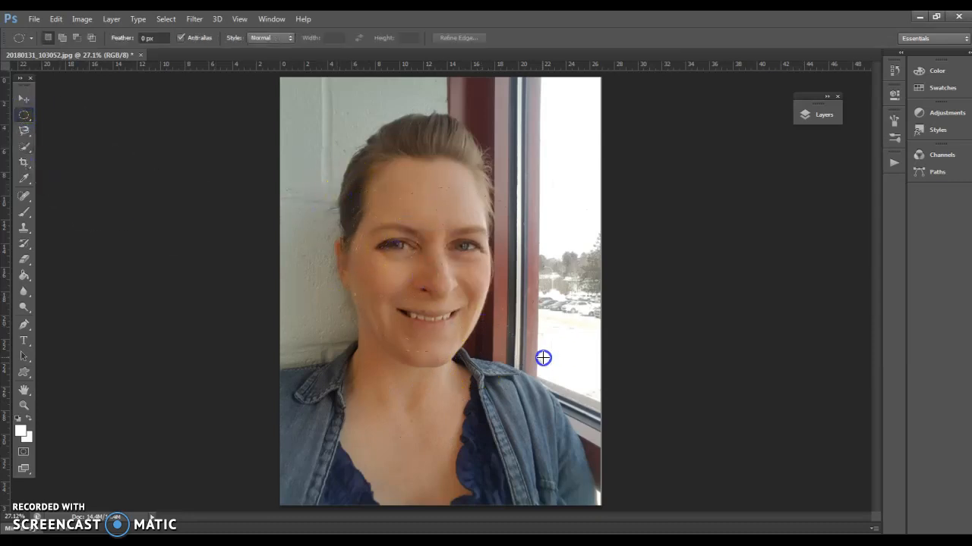
left_click(82, 19)
mouse_move(100, 50)
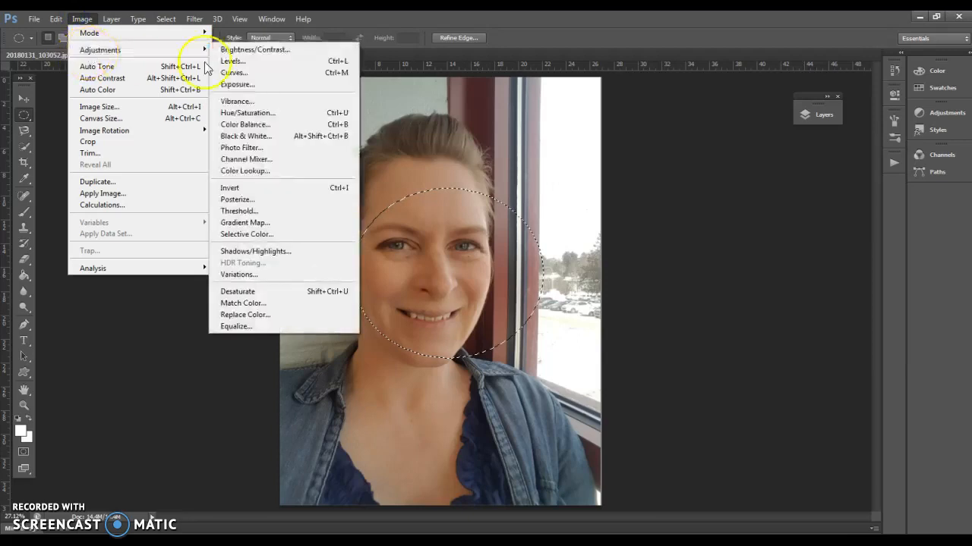
left_click(248, 113)
mouse_move(716, 232)
left_mouse_down()
mouse_move(762, 235)
mouse_move(681, 240)
mouse_move(716, 238)
left_mouse_up()
left_click(844, 191)
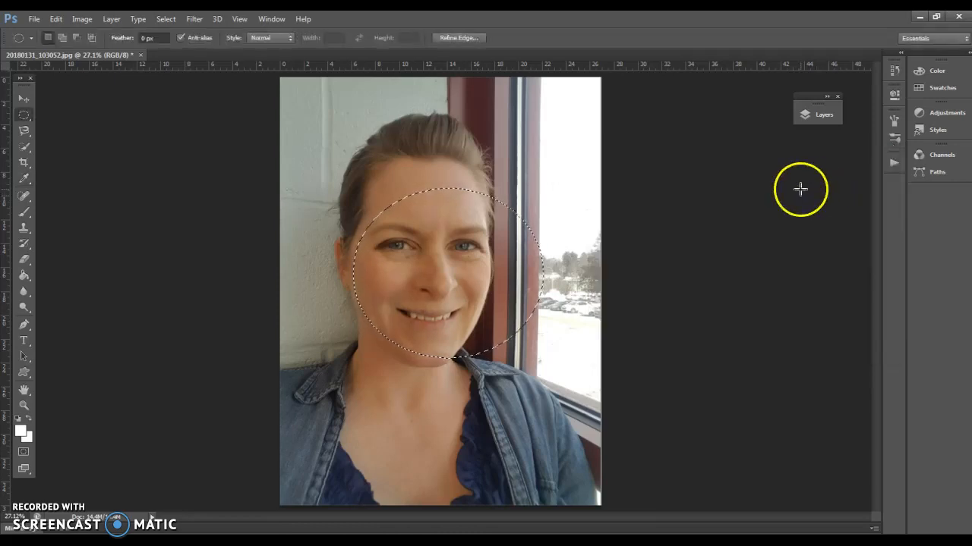
left_click(627, 258)
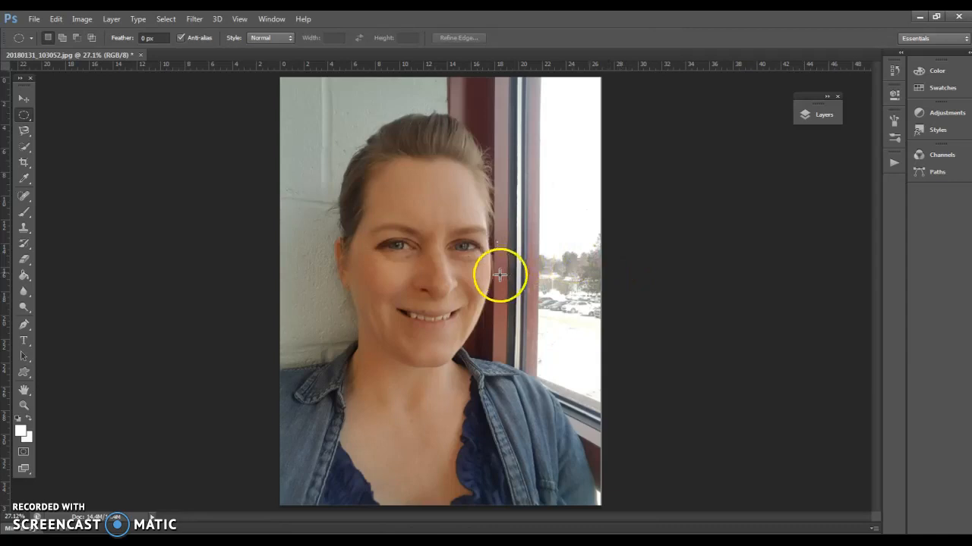